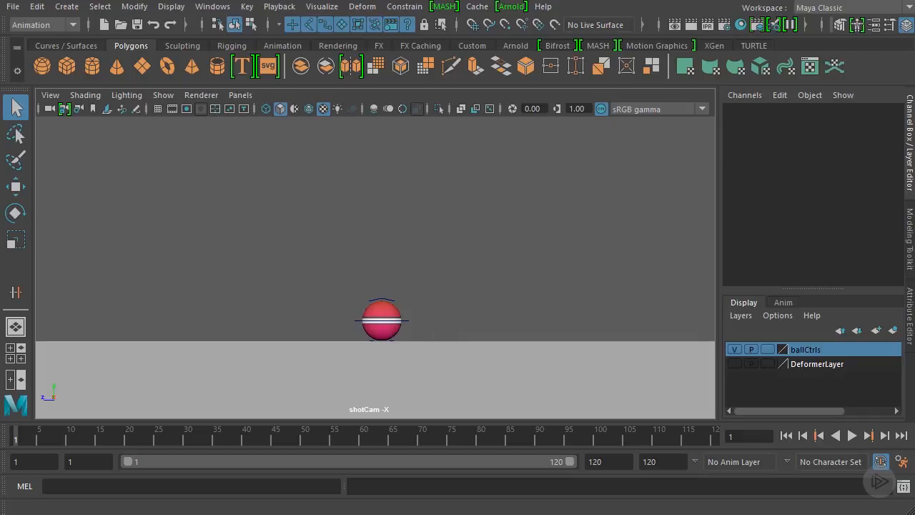
Set the end time of the animation to frame 17
scroll(454, 217, up, 1)
alt+middle_drag(427, 276, 426, 248)
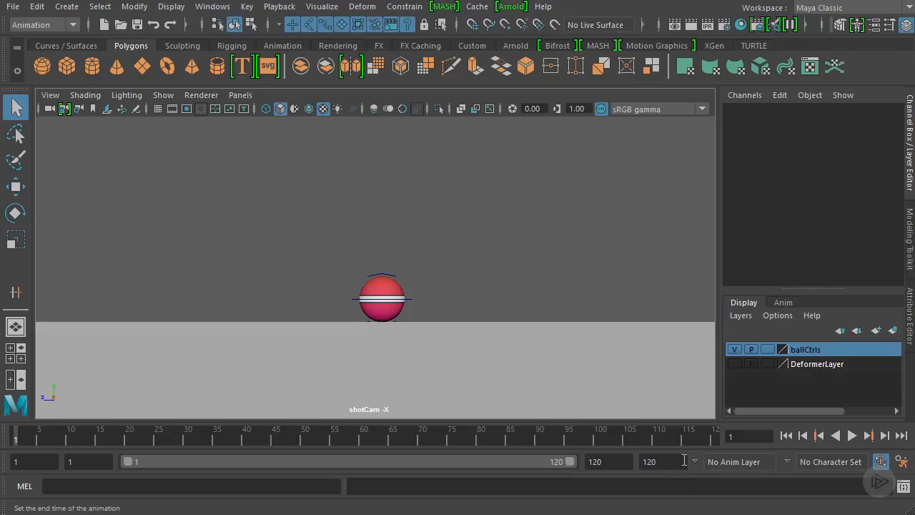
double_click(661, 461)
text(17)
key(Return)
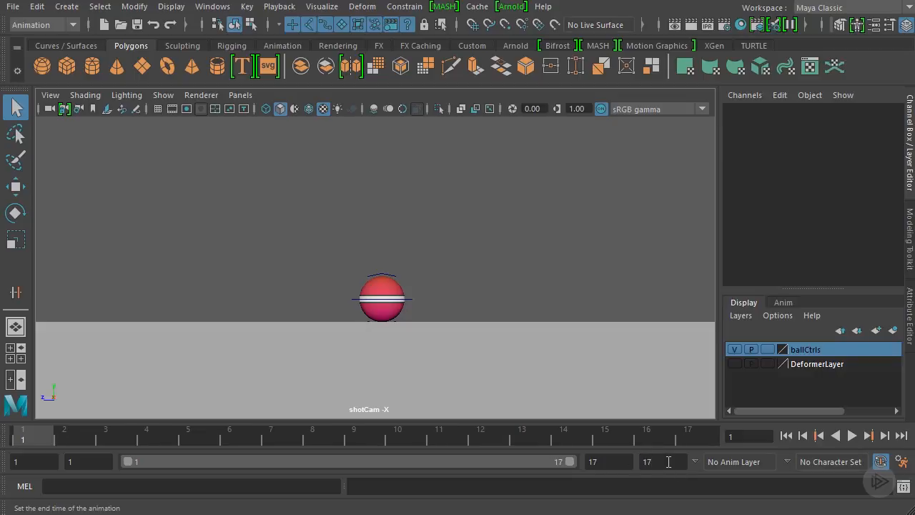
Review the auto key, rotation interpolation and tangent defaults in the Animation preferences and save the preferences
click(904, 461)
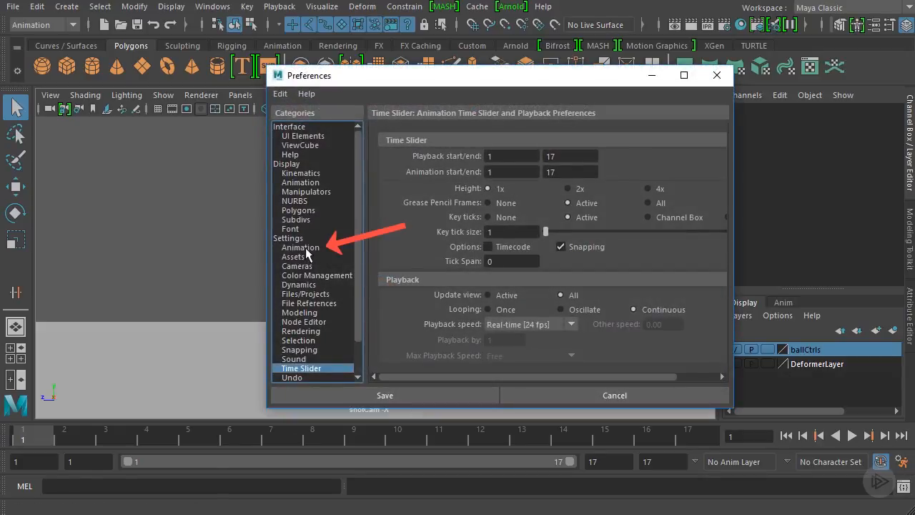
click(305, 248)
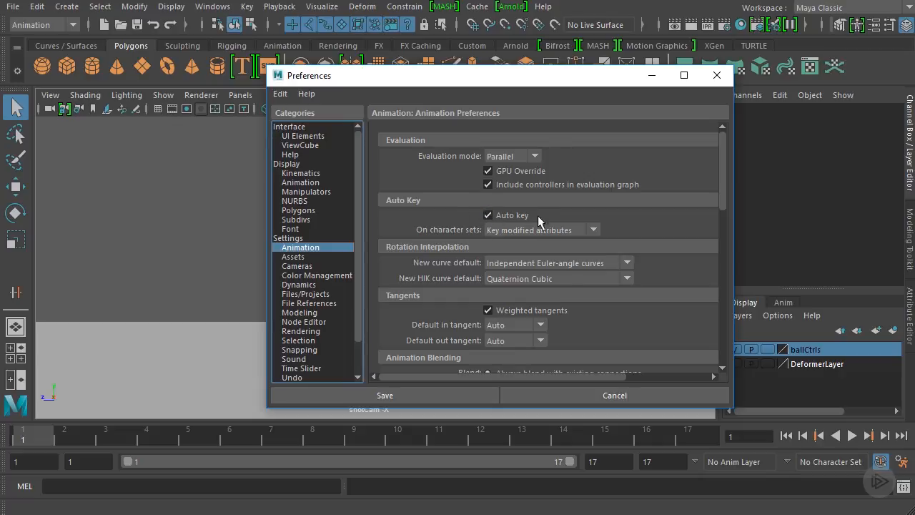
scroll(569, 265, down, 2)
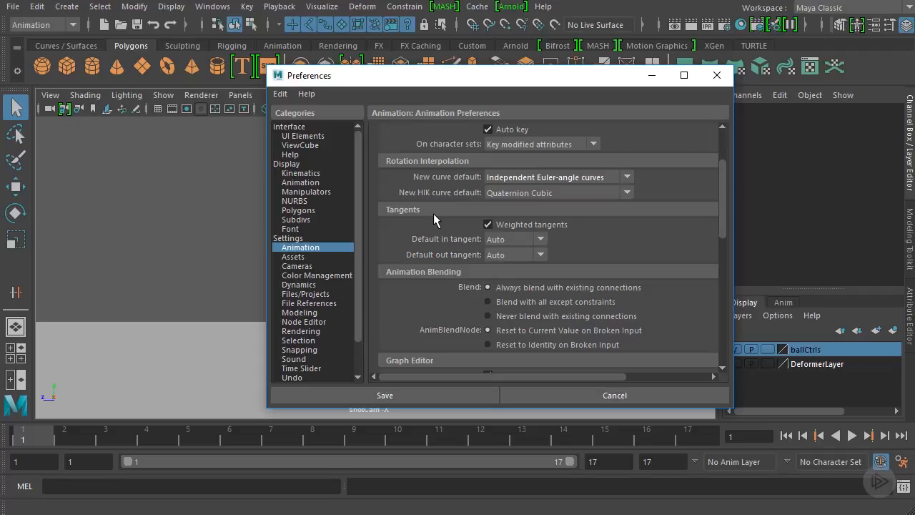
click(541, 256)
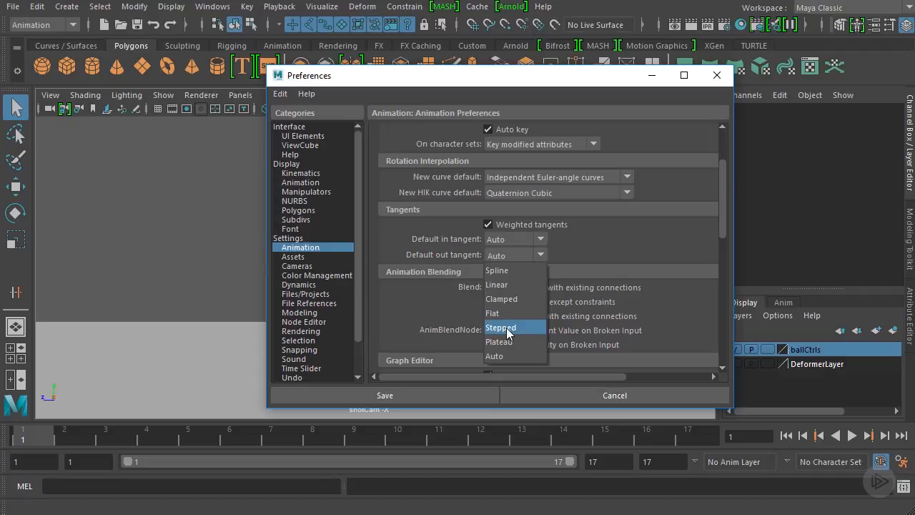
click(590, 261)
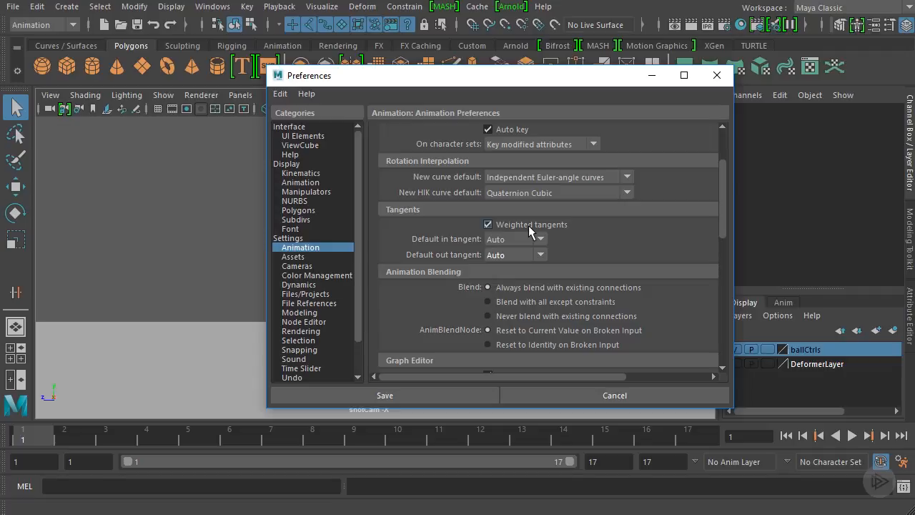
click(394, 395)
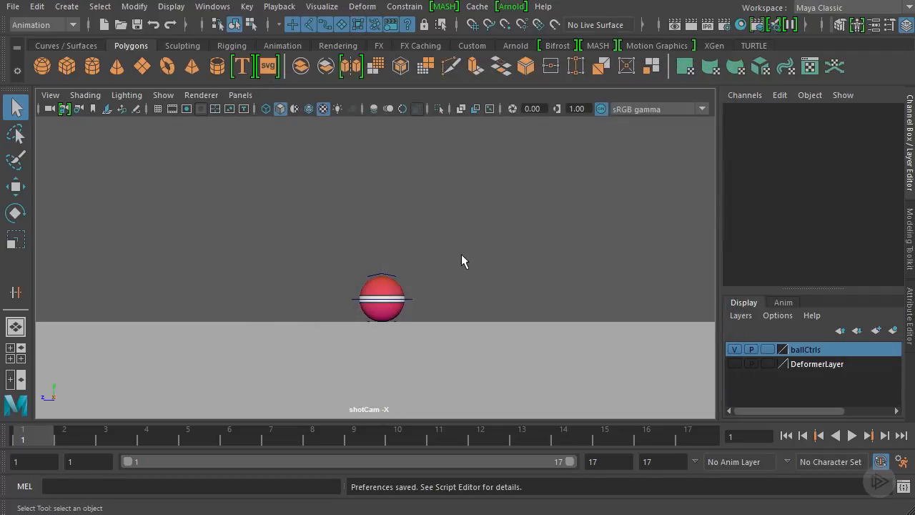
Raise the ball with its main control by setting Translate Y to 20 at frame 1
alt+middle_drag(460, 254, 475, 234)
scroll(474, 234, up, 2)
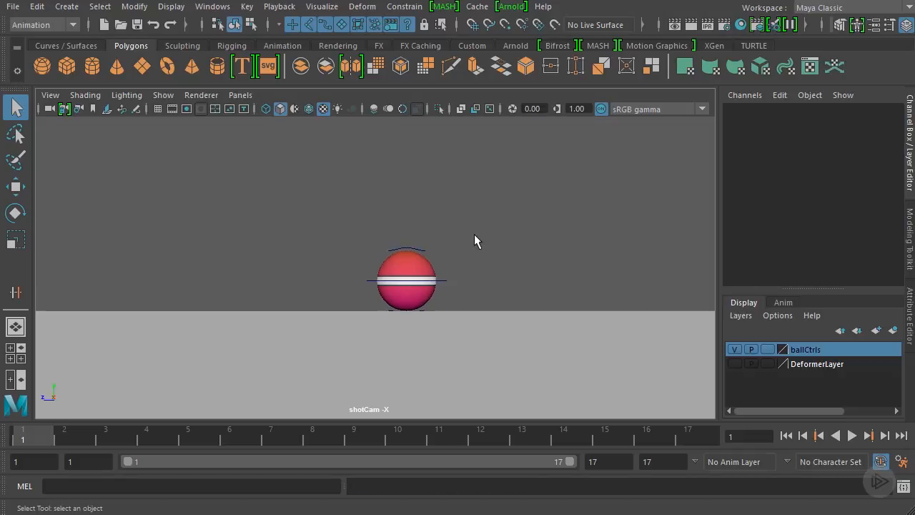
click(445, 280)
alt+middle_drag(508, 204, 486, 308)
key(w)
scroll(503, 221, down, 2)
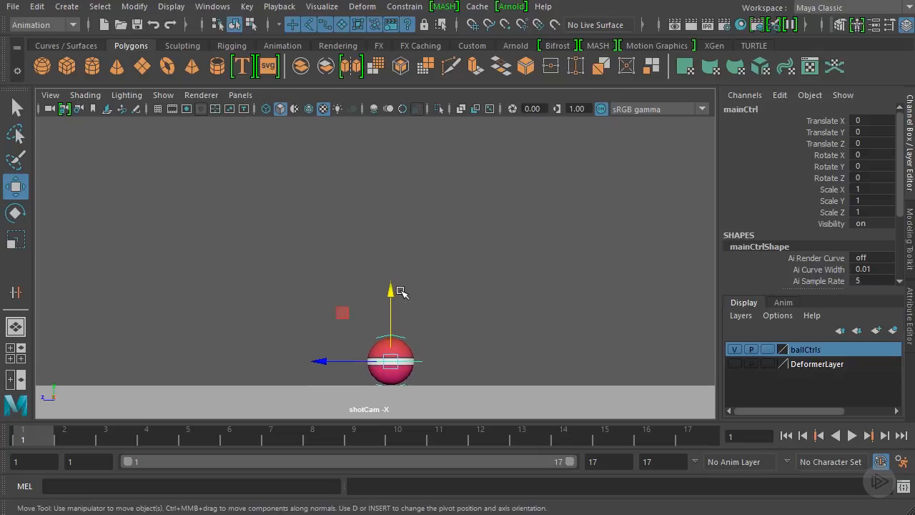
drag(398, 289, 414, 99)
alt+middle_drag(413, 170, 411, 223)
drag(396, 159, 393, 146)
click(877, 133)
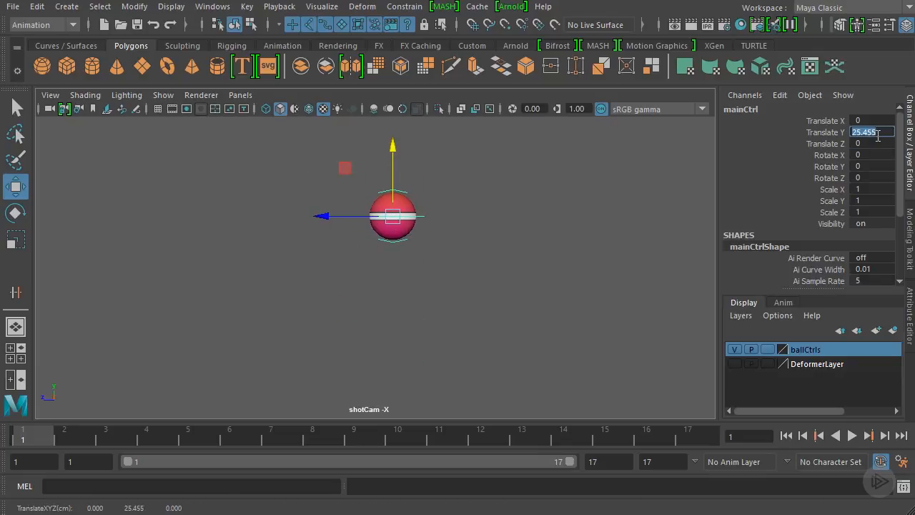
text(20)
key(Return)
Try moving the ball's top control upward to stretch the ball, and undo the move
alt+middle_drag(351, 408, 396, 282)
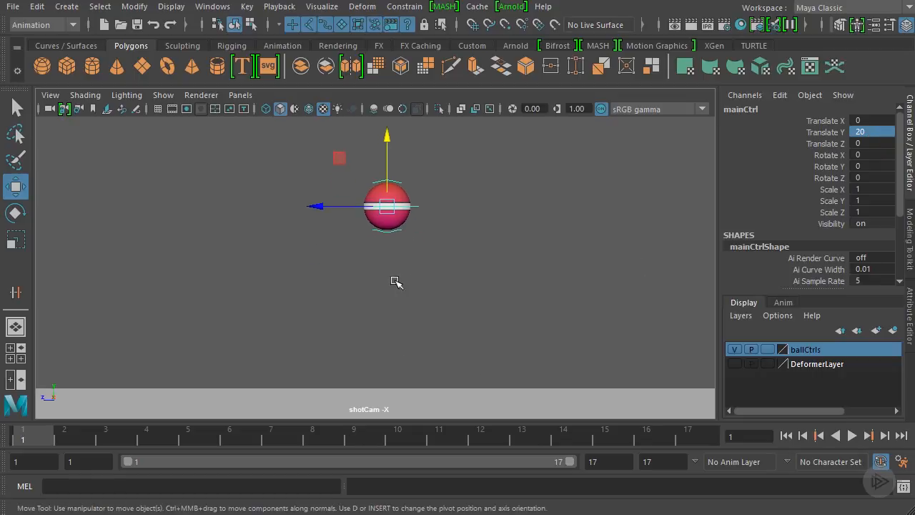
alt+right_drag(396, 282, 427, 288)
alt+middle_drag(372, 225, 356, 274)
alt+right_drag(355, 274, 419, 274)
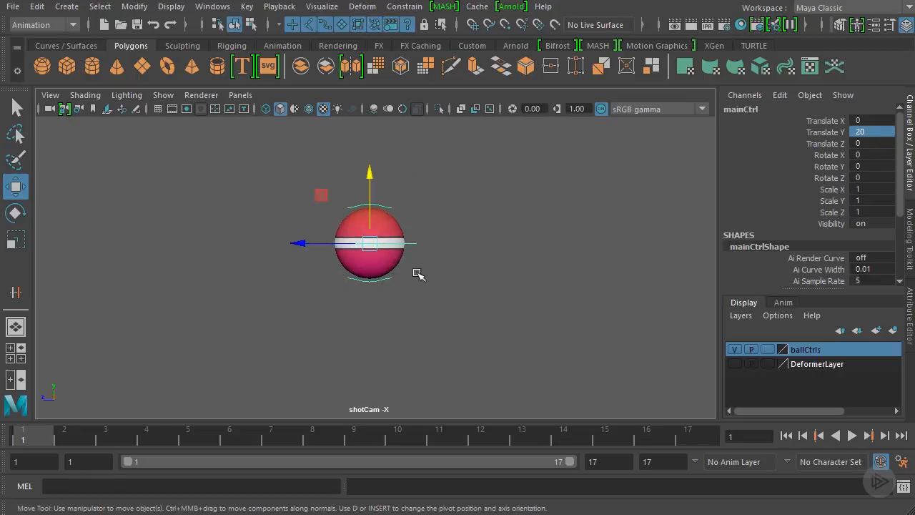
click(382, 201)
click(383, 205)
drag(368, 210, 364, 170)
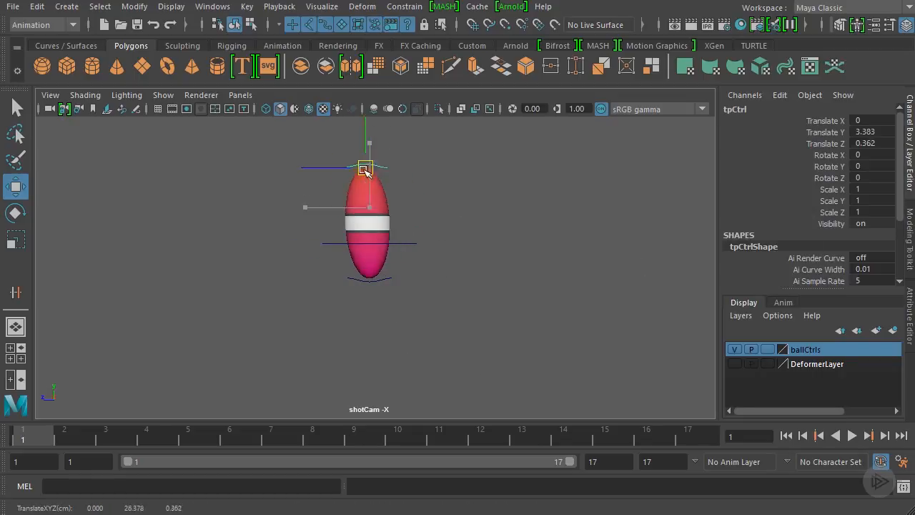
key(ctrl+z)
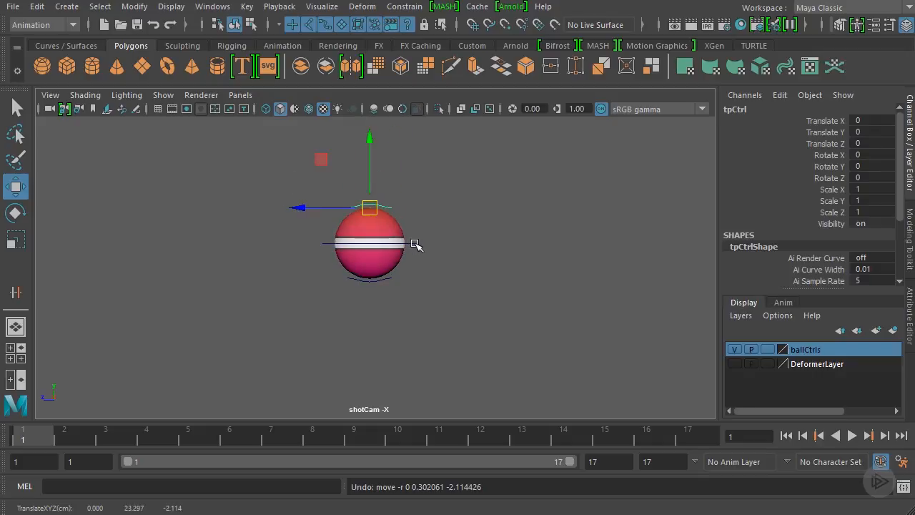
Set a key on the ball's top, main and bottom controls together at frame 1
click(415, 245)
click(375, 280)
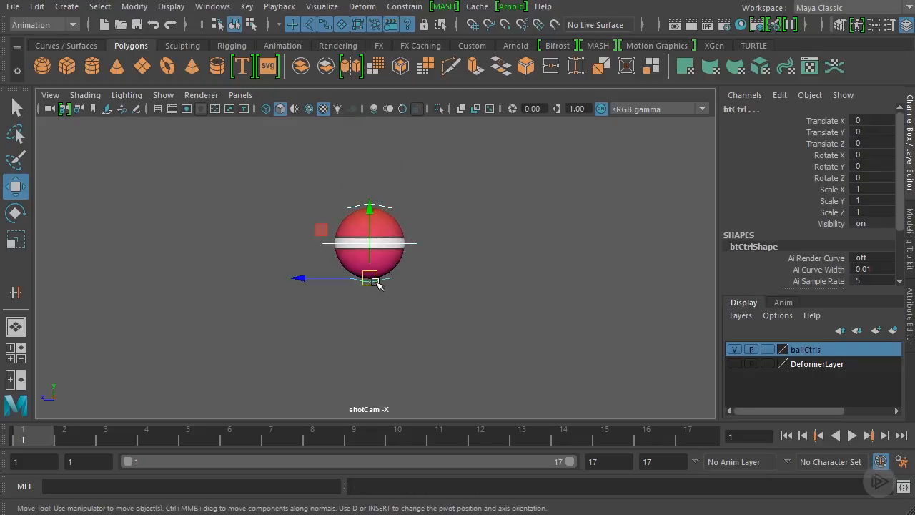
key(s)
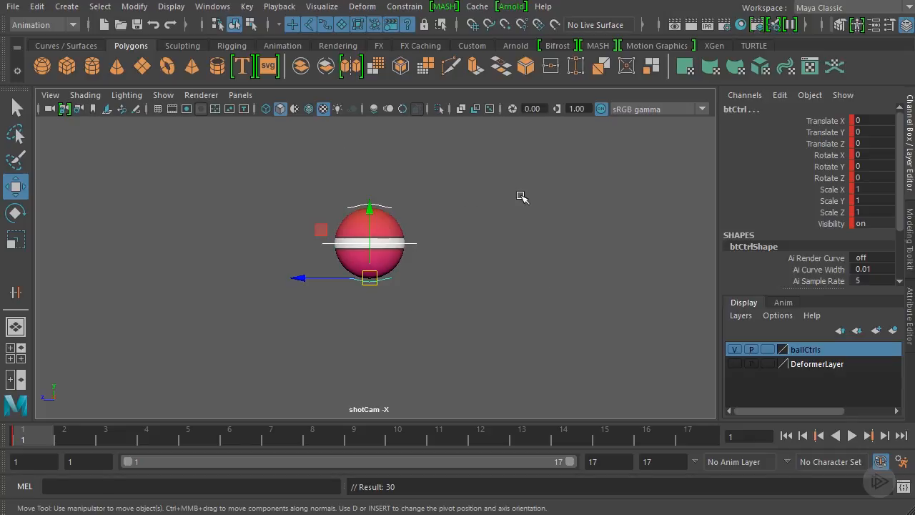
At frame 9, lower the ball to the ground by setting the main control's Translate Y to 0
click(353, 436)
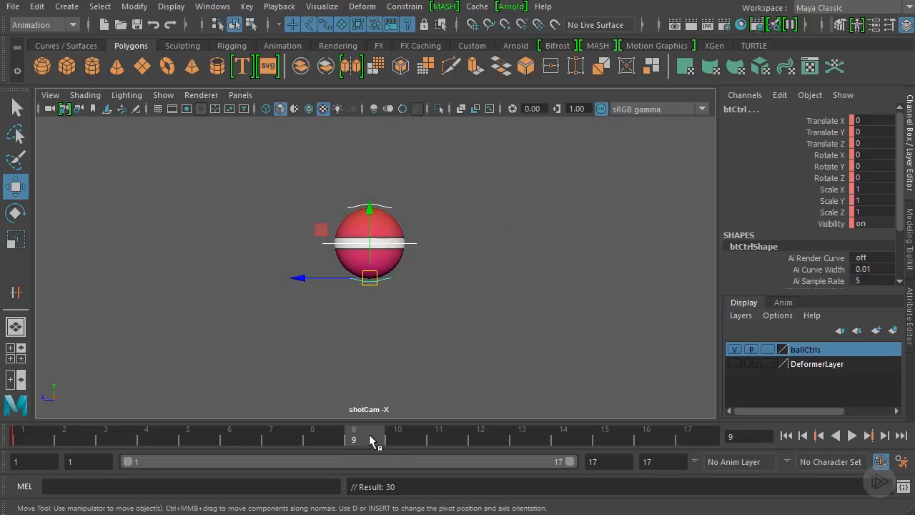
click(415, 243)
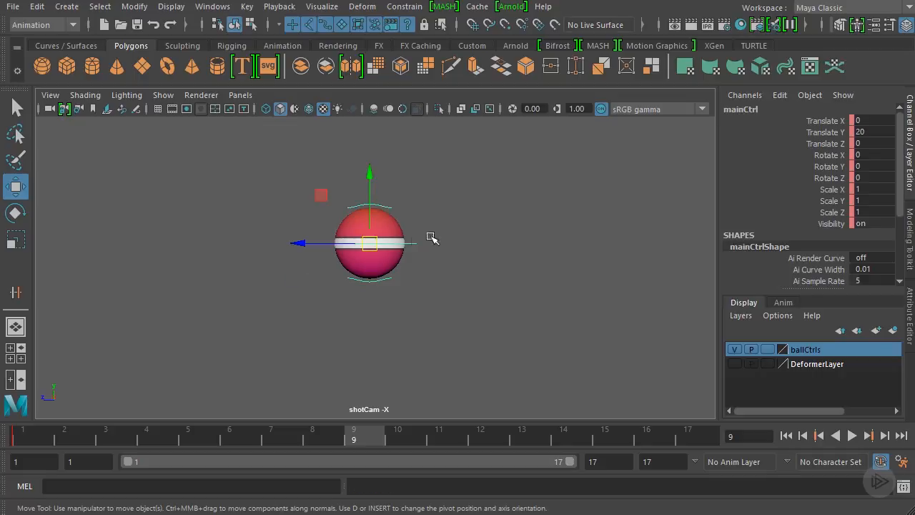
click(859, 131)
text(0)
key(Return)
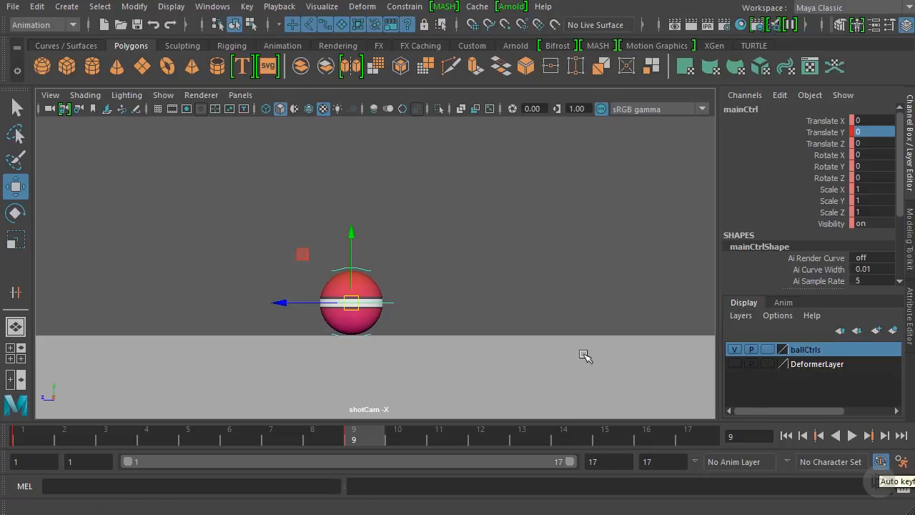
Set a key on the ball's top and bottom controls together at frame 9
scroll(440, 313, up, 1)
alt+middle_drag(402, 282, 410, 275)
alt+drag(410, 275, 423, 263)
scroll(423, 263, up, 3)
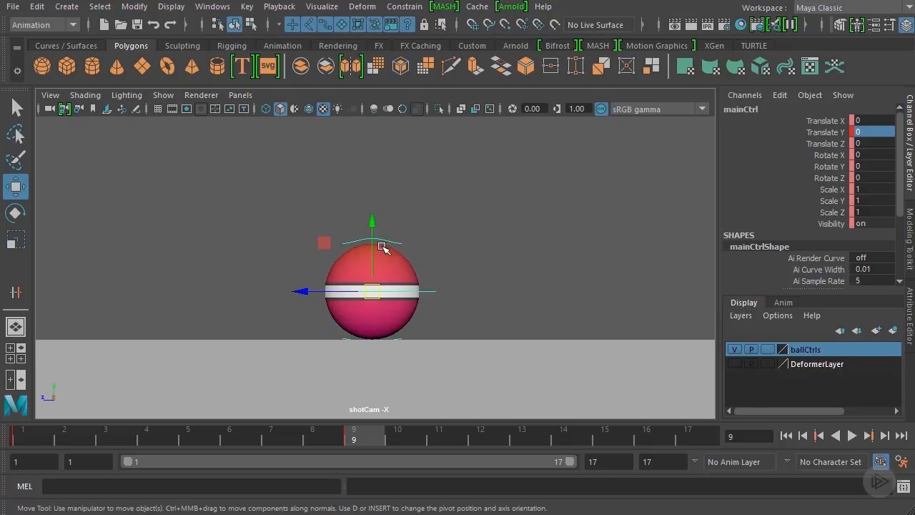
click(383, 237)
scroll(403, 290, up, 3)
alt+middle_drag(429, 352, 437, 304)
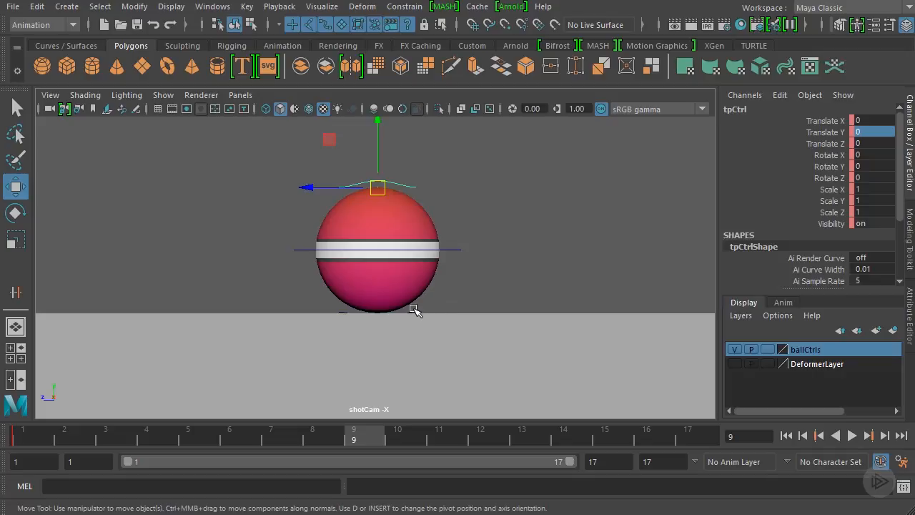
click(416, 309)
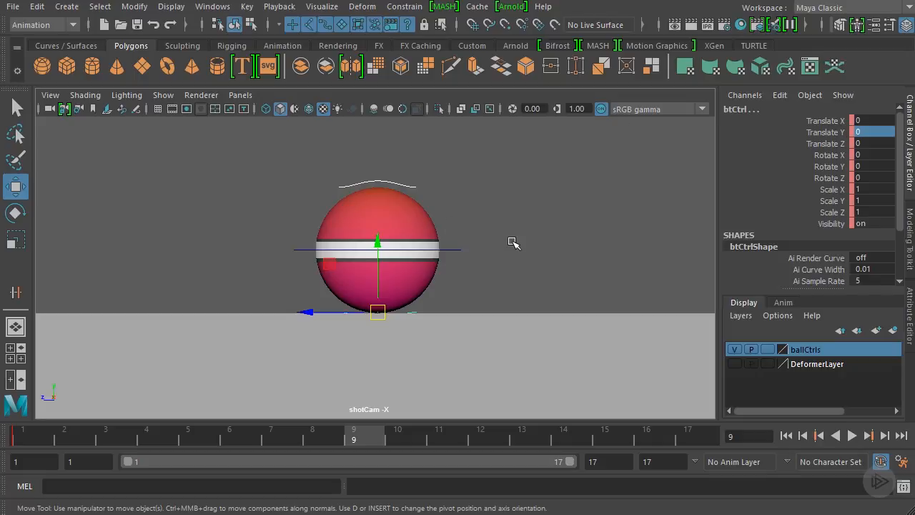
key(s)
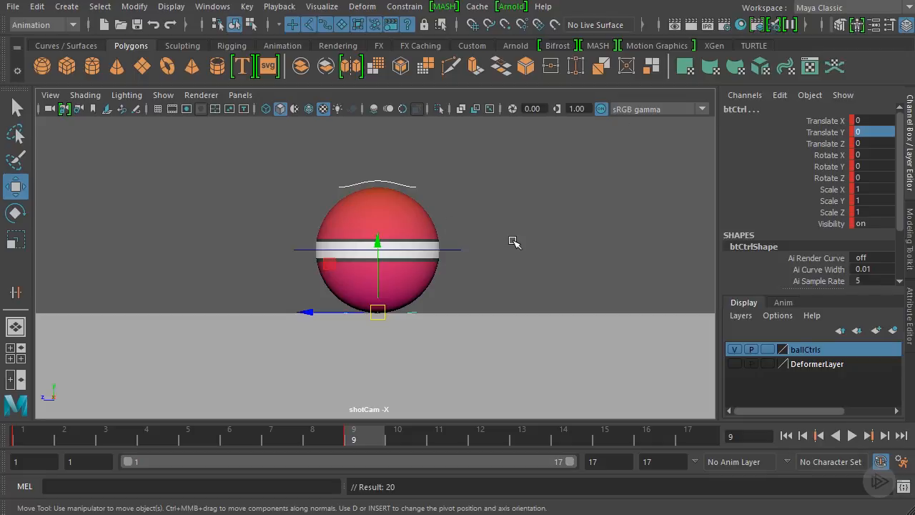
At frame 17, raise the ball by setting the main control's Translate Y to 20
drag(394, 435, 715, 458)
click(458, 249)
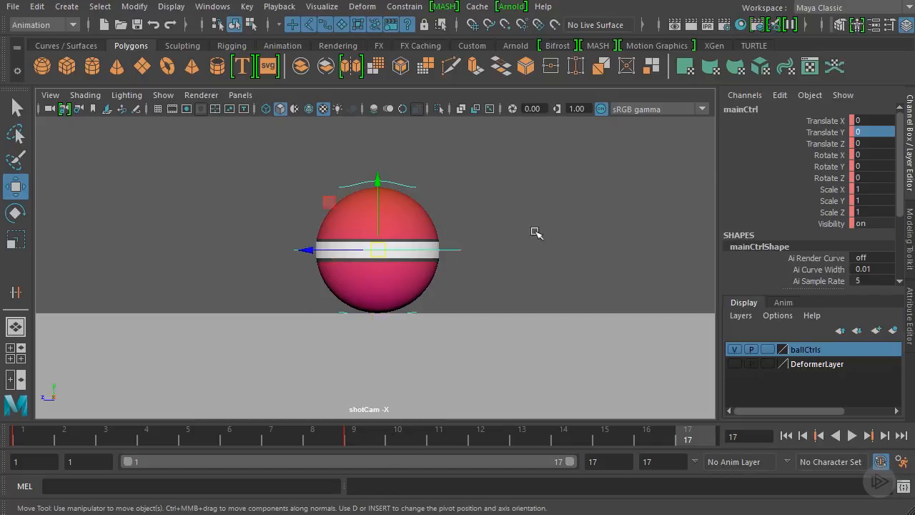
click(864, 132)
text(2)
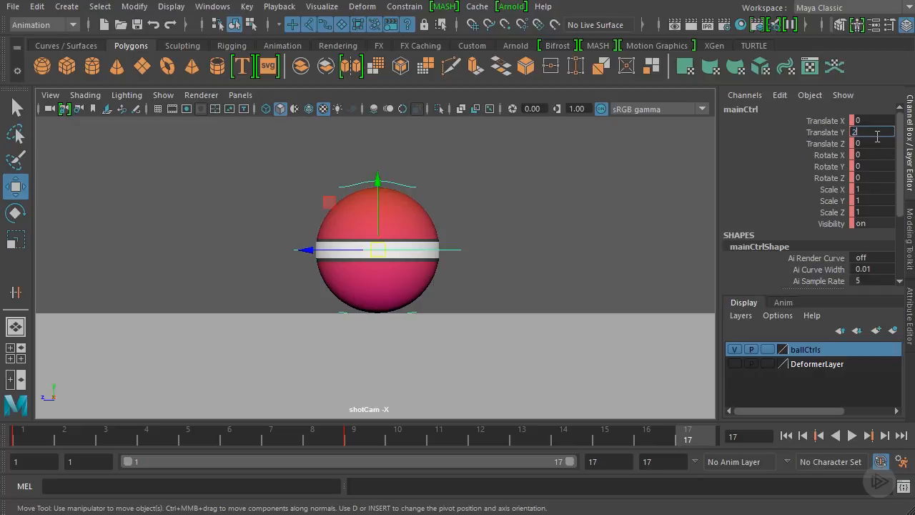
text(0)
key(Return)
Set a key on the ball's bottom and top controls together at frame 17
alt+middle_drag(422, 253, 473, 270)
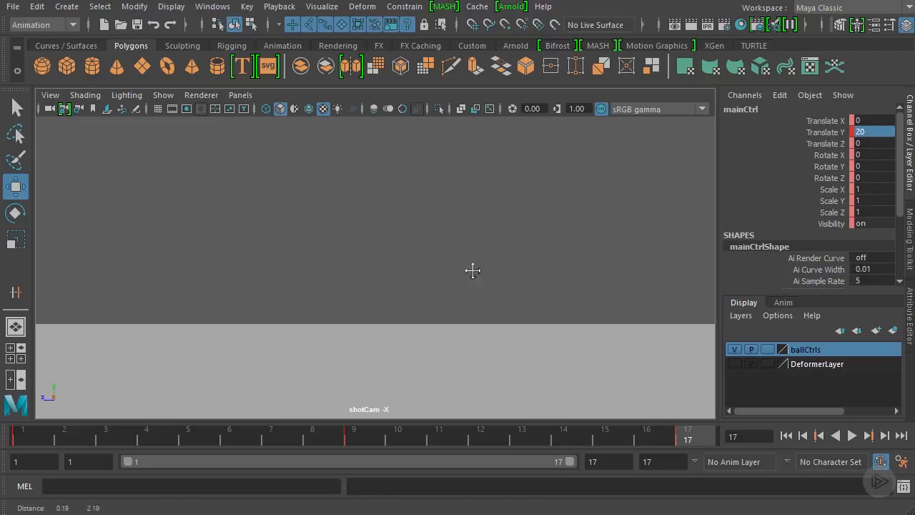
key(f)
click(398, 245)
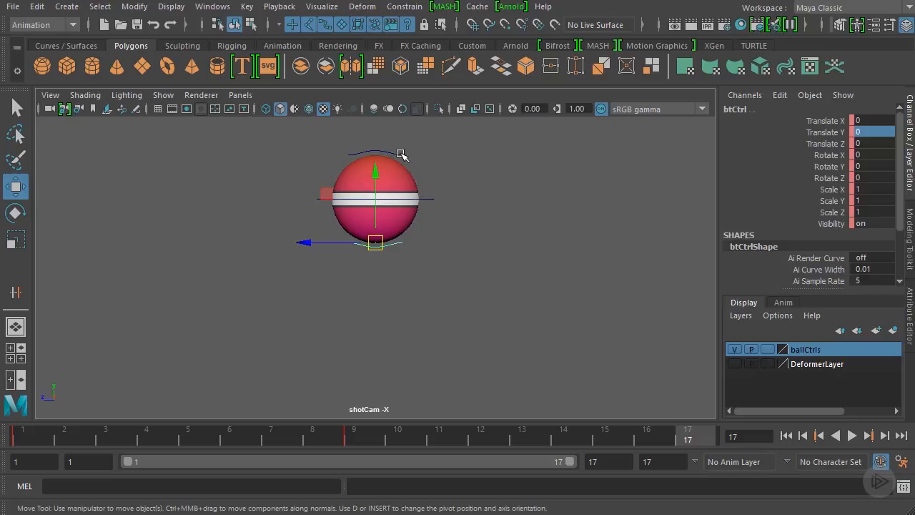
click(400, 154)
key(s)
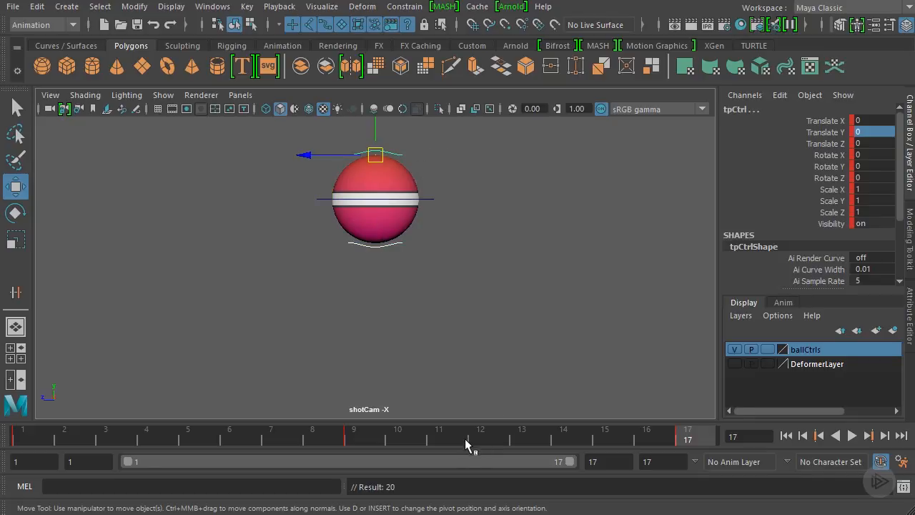
Compare the ball's position at frames 1 and 17 and play back the bounce
click(23, 436)
click(690, 437)
alt+middle_drag(584, 332, 587, 291)
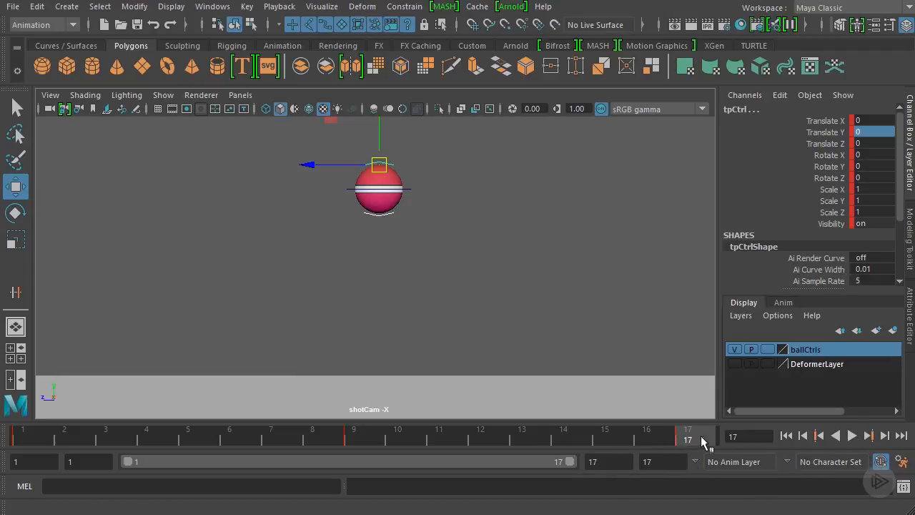
click(851, 435)
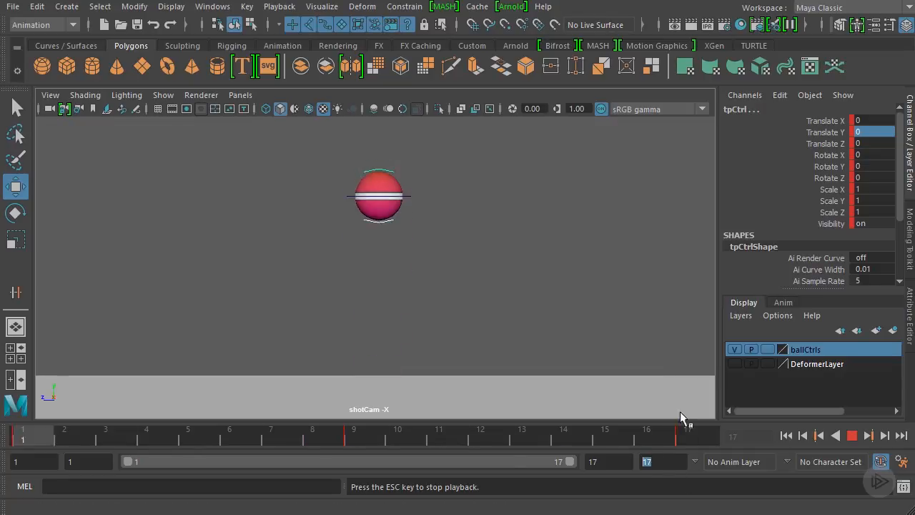
Extend the animation and playback range to frame 30, and restore the animation end time to 17
text(30)
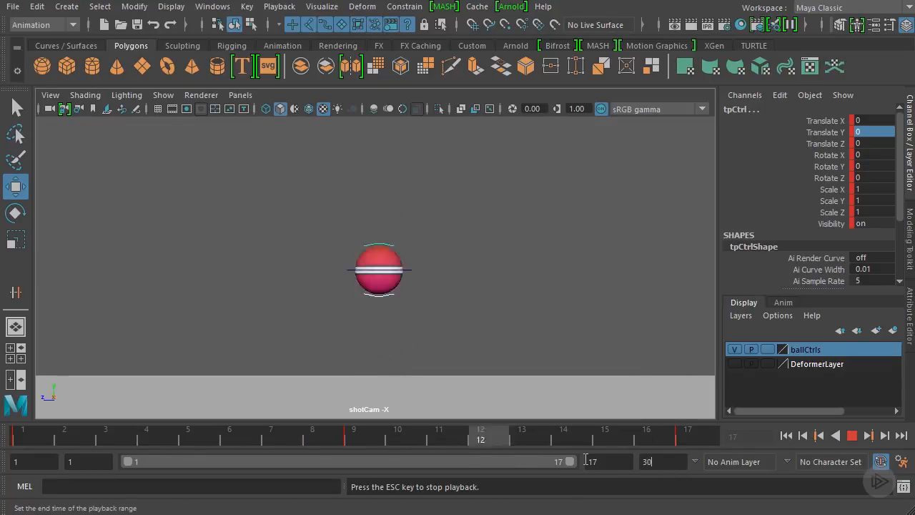
key(Return)
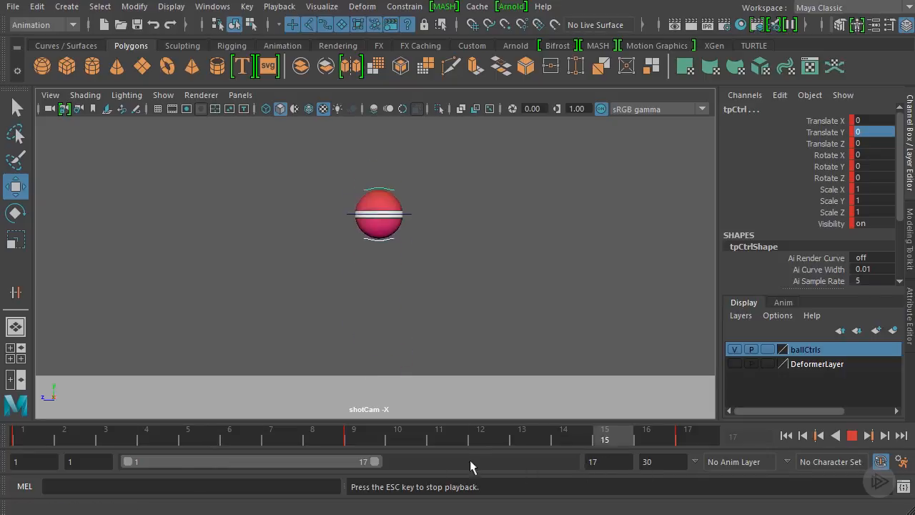
drag(377, 463, 420, 468)
drag(583, 464, 589, 464)
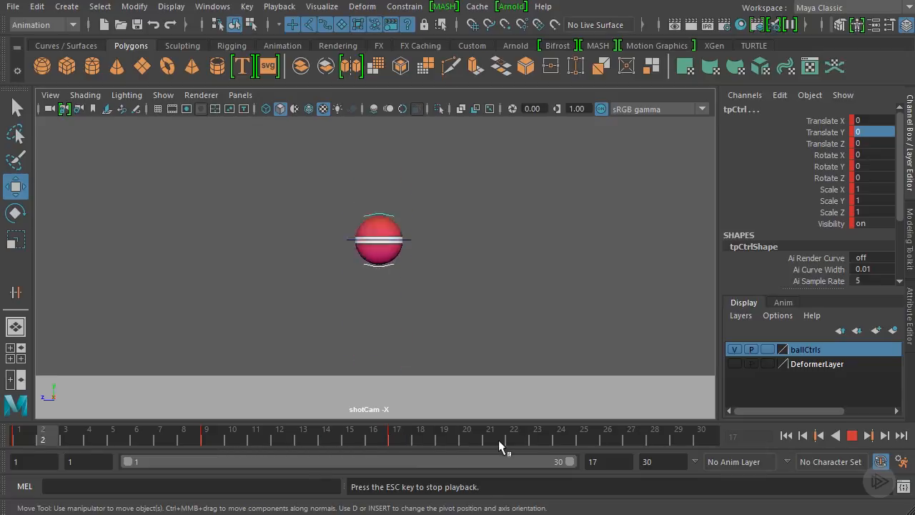
click(632, 461)
text(17)
key(Return)
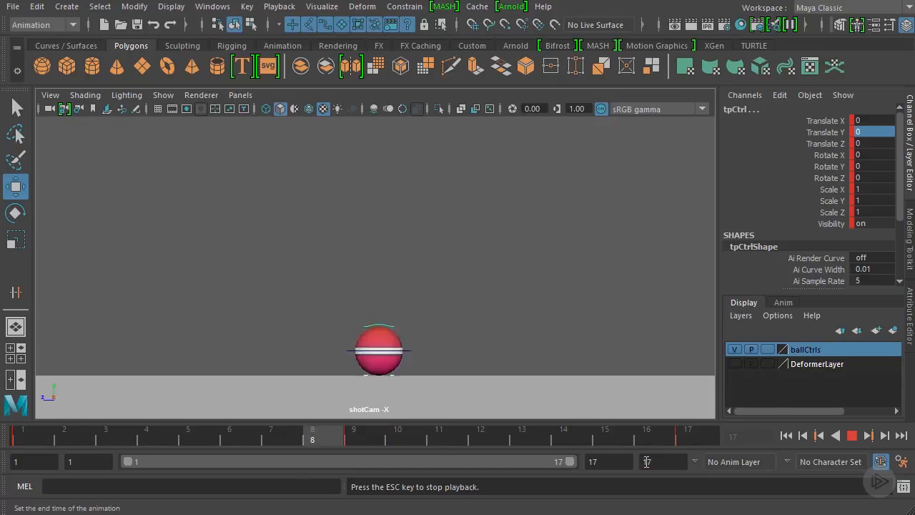
Open the Graph Editor for the ball's main control and isolate and frame its Translate Y curve
key(Escape)
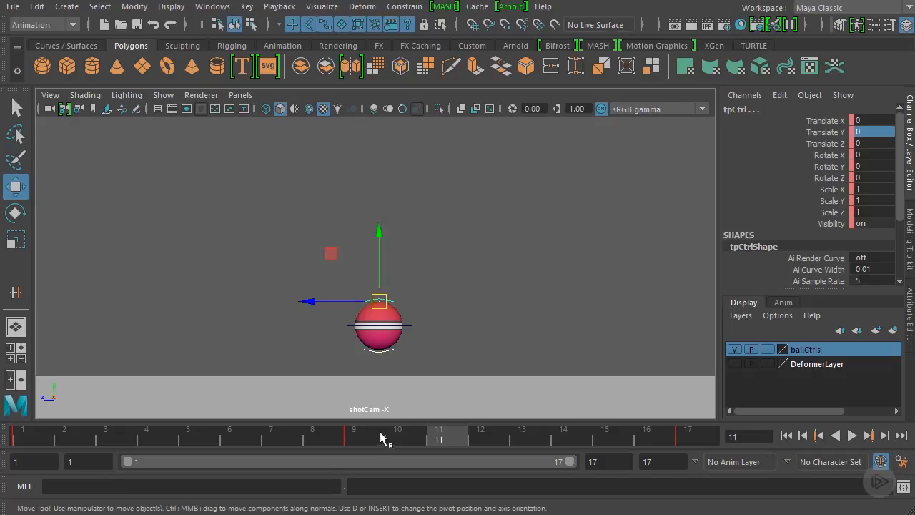
mouse_move(382, 437)
mouse_down()
mouse_move(20, 419)
mouse_move(685, 468)
mouse_move(139, 435)
mouse_move(300, 453)
mouse_move(371, 448)
mouse_move(258, 454)
mouse_move(271, 450)
mouse_up()
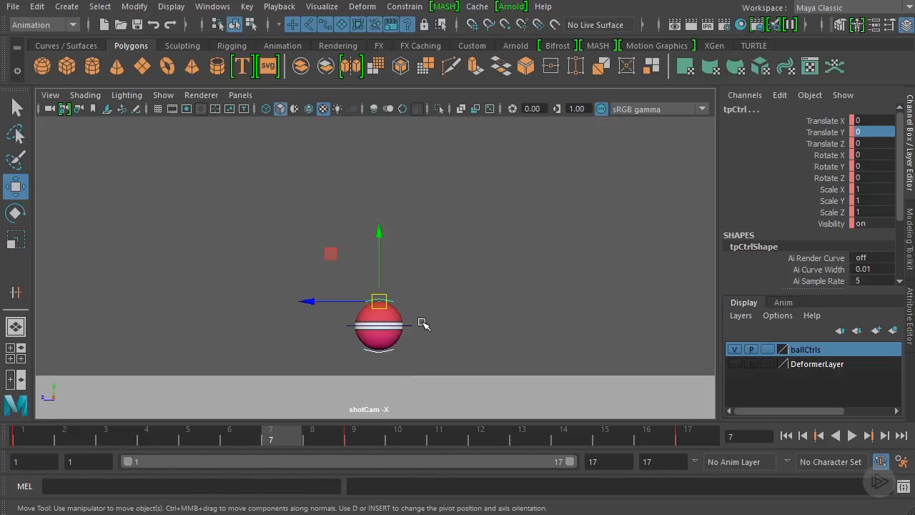
click(411, 326)
alt+middle_drag(442, 288, 459, 239)
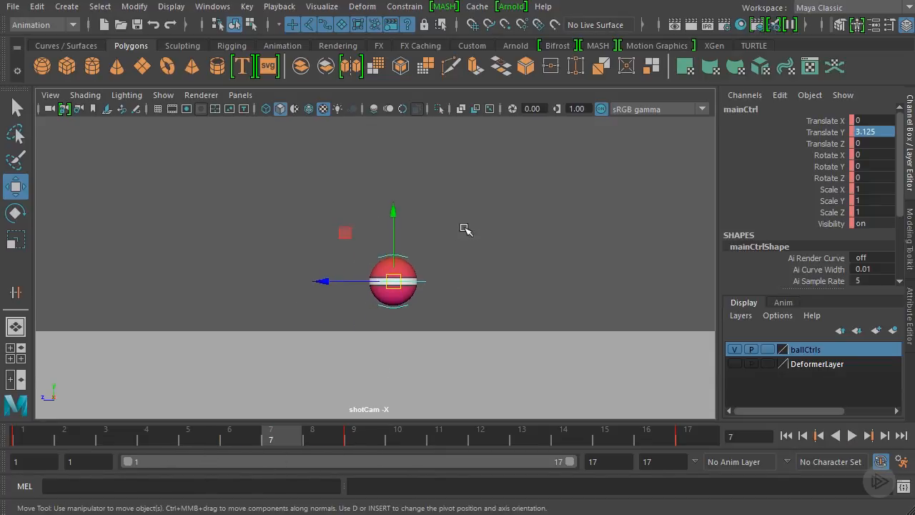
alt+right_drag(463, 227, 463, 279)
click(213, 6)
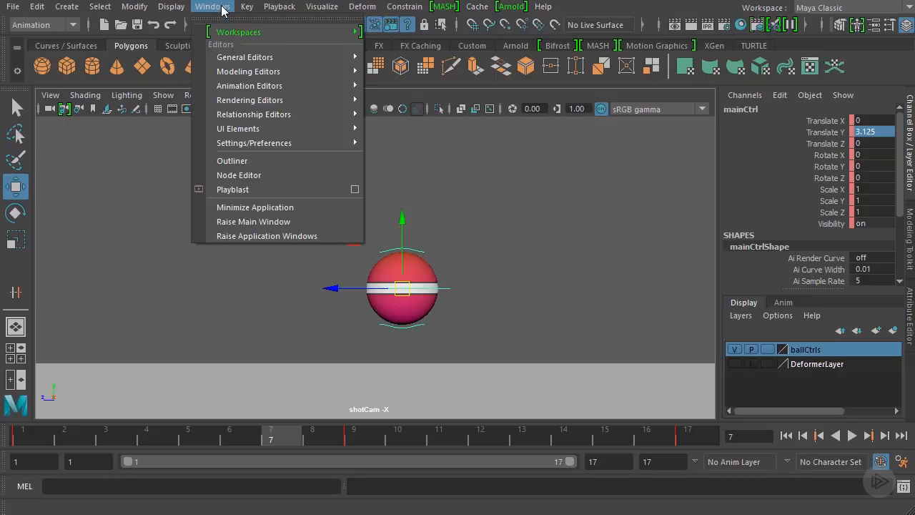
mouse_move(257, 98)
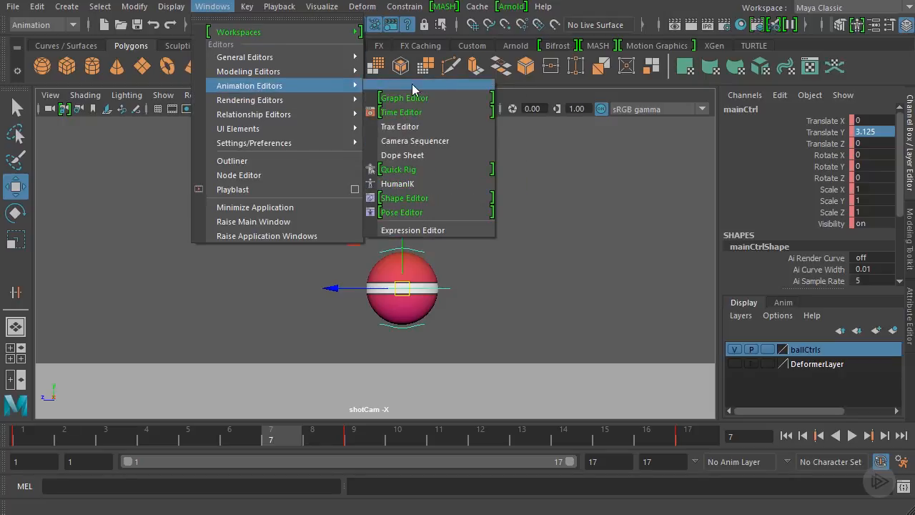
click(420, 103)
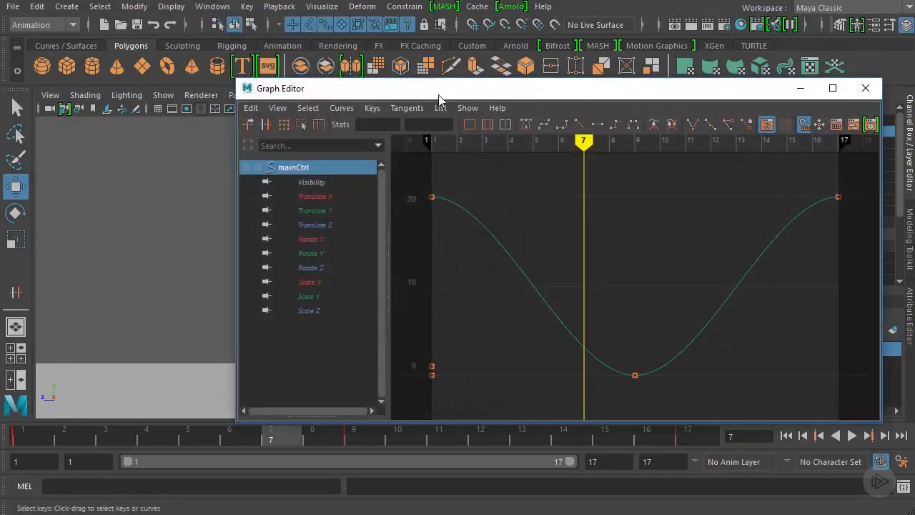
drag(450, 87, 398, 69)
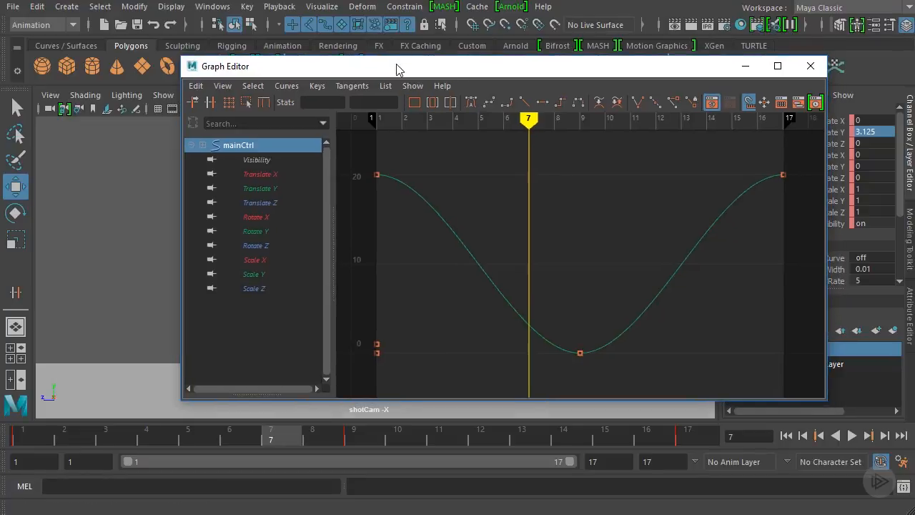
click(280, 192)
key(f)
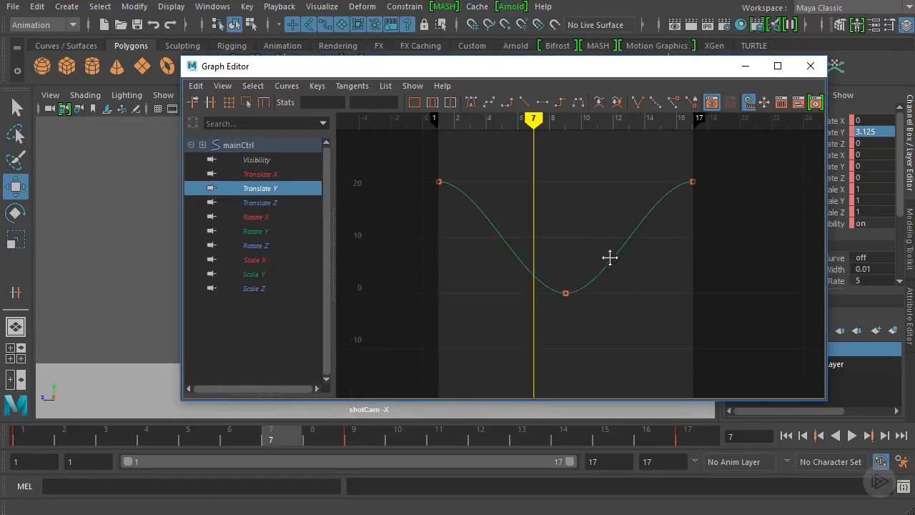
Sharpen the Translate Y curve into a V-shaped ground contact by straightening the tangents of the key at frame 9
drag(520, 324, 520, 322)
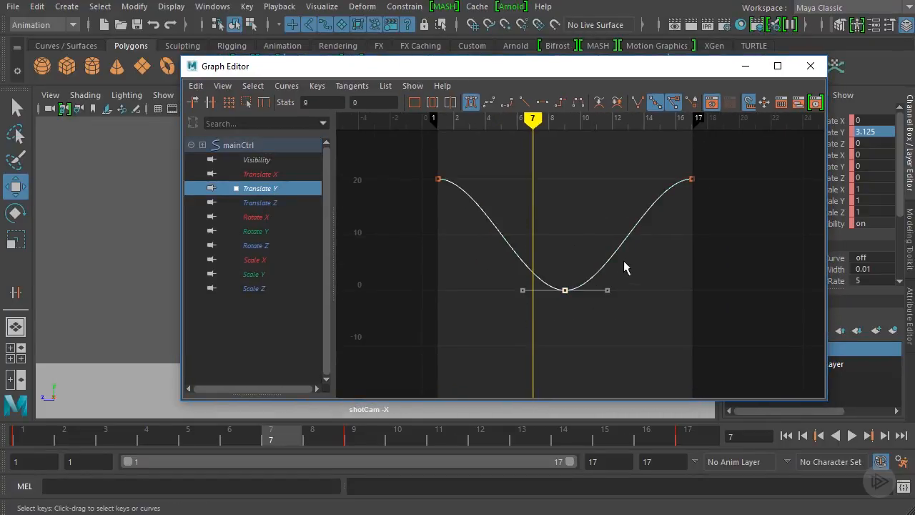
drag(293, 435, 345, 434)
shift+middle_drag(682, 269, 613, 276)
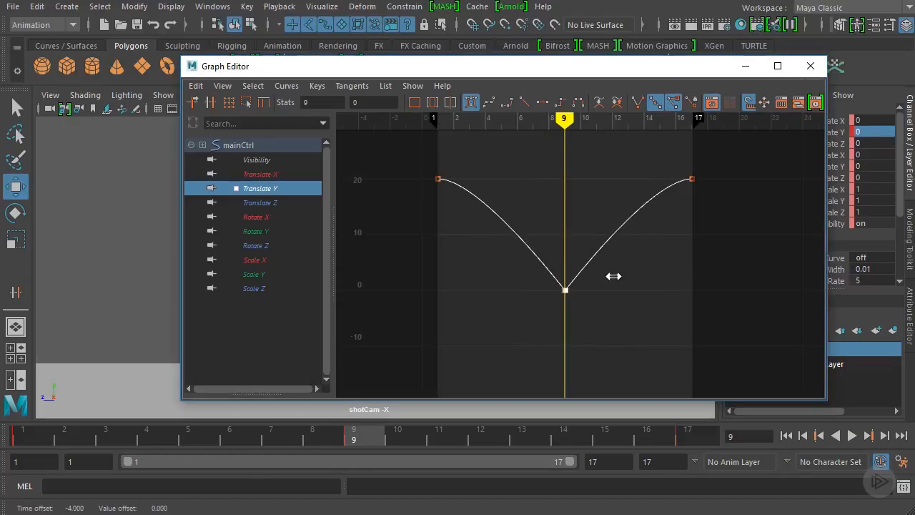
Lengthen the horizontal tangent handles of the Translate Y keys at frames 1 and 17 to hold the ball longer at its peaks
alt+middle_drag(527, 221, 619, 267)
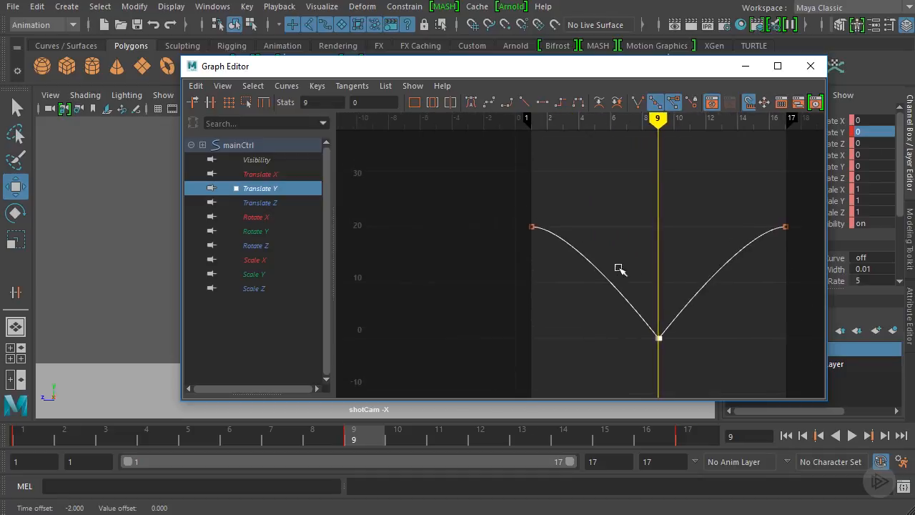
alt+right_drag(620, 267, 569, 175)
drag(486, 253, 570, 194)
shift+middle_drag(527, 269, 570, 271)
alt+middle_drag(624, 251, 515, 267)
alt+right_drag(514, 267, 529, 307)
drag(739, 288, 663, 240)
shift+middle_drag(670, 267, 662, 286)
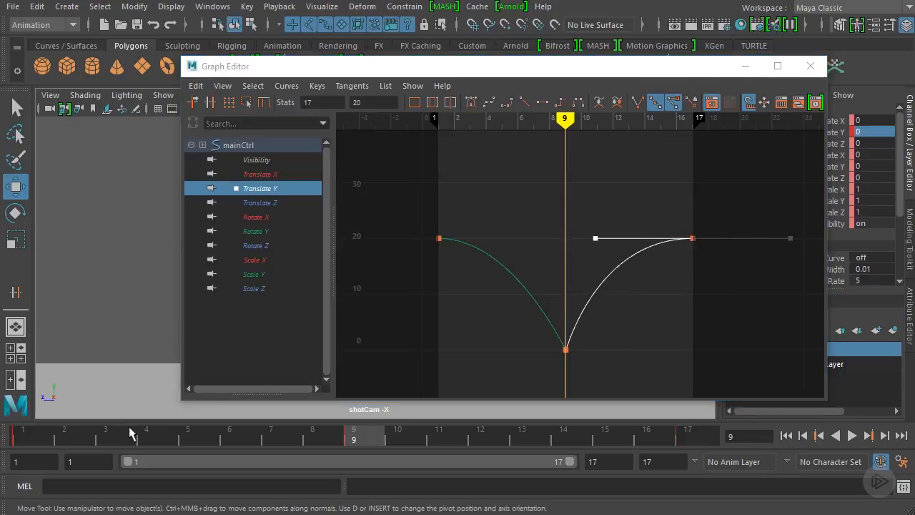
Play back the bounce from frame 1 and minimize the Graph Editor to watch the ball
click(23, 433)
click(850, 439)
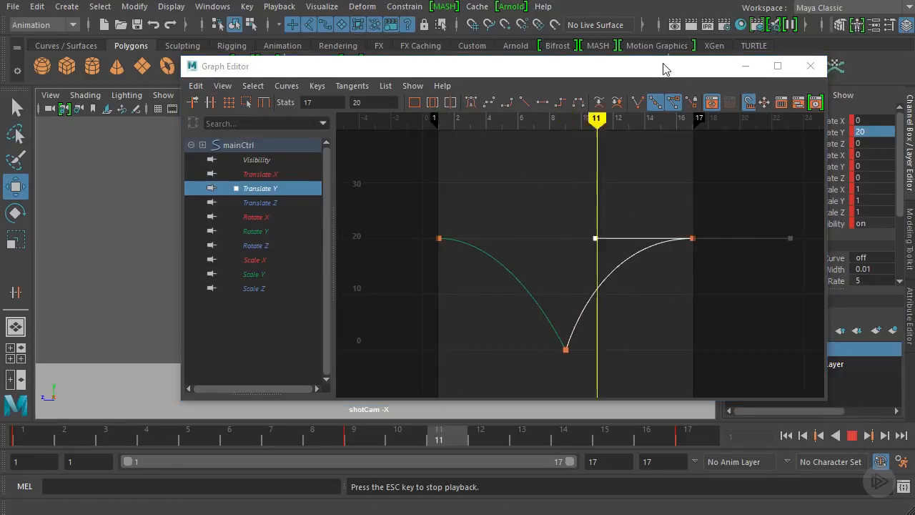
drag(663, 67, 599, 68)
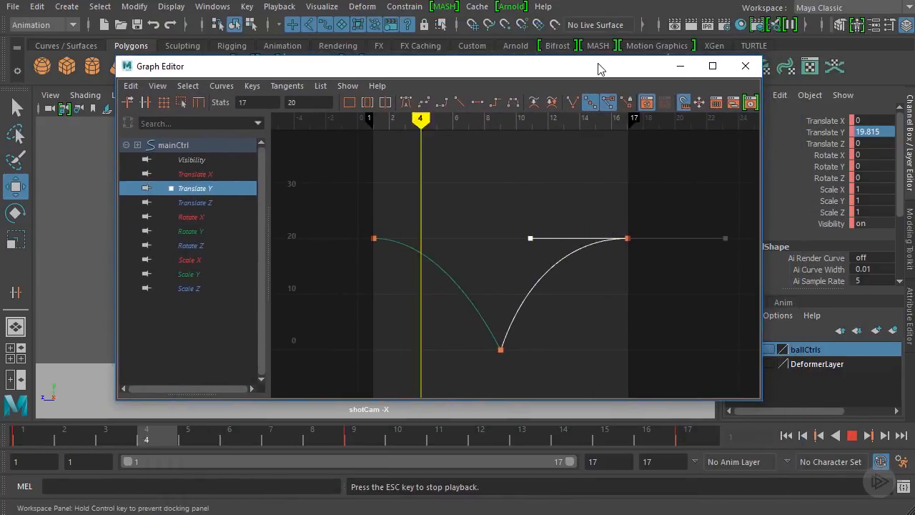
click(672, 67)
click(852, 435)
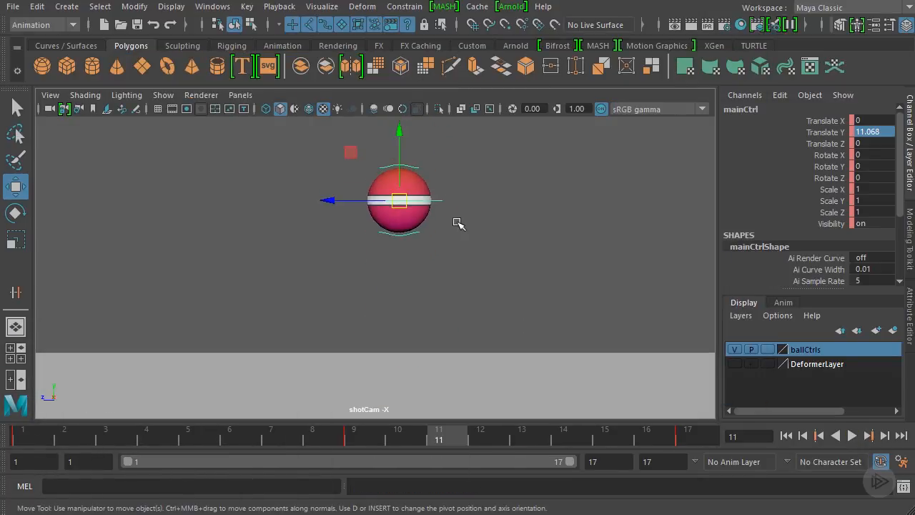
Key the ball's bottom control at frame 6 with Translate Y at 0, undoing the trial stretches
click(406, 255)
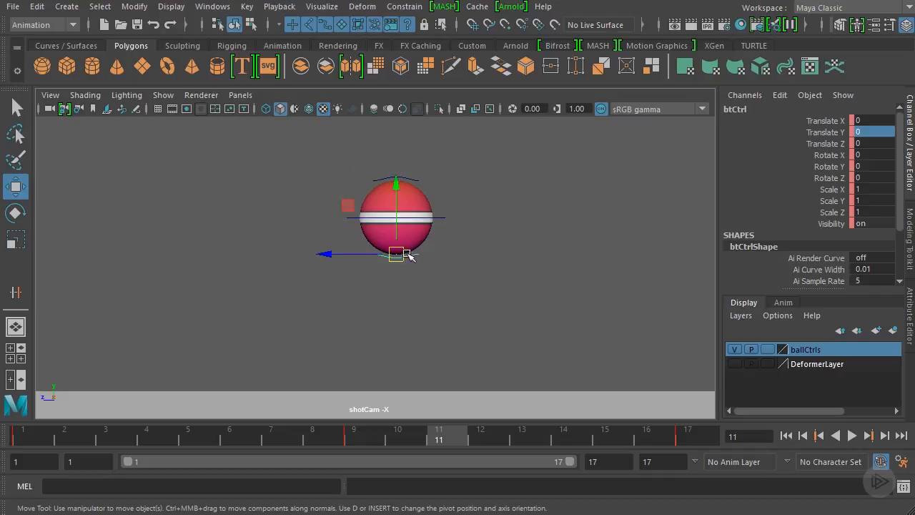
drag(398, 216, 401, 242)
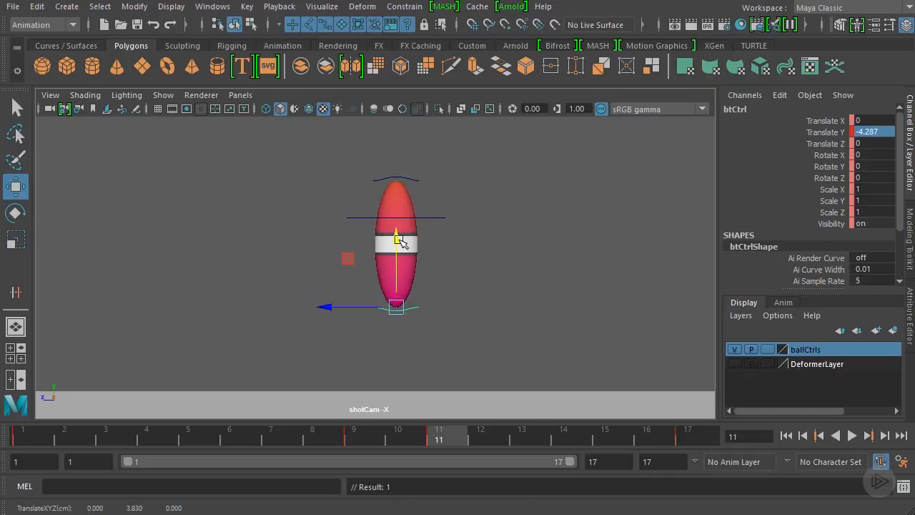
key(ctrl+z)
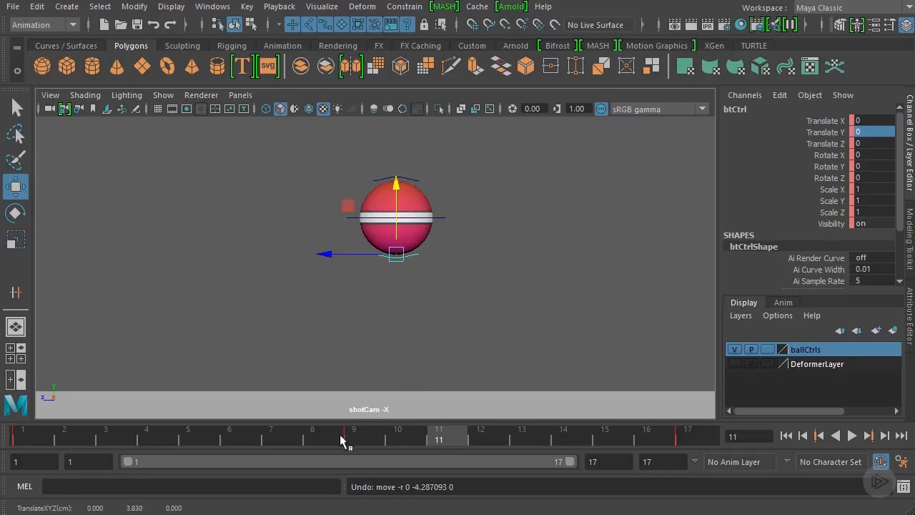
drag(341, 437, 259, 441)
key(s)
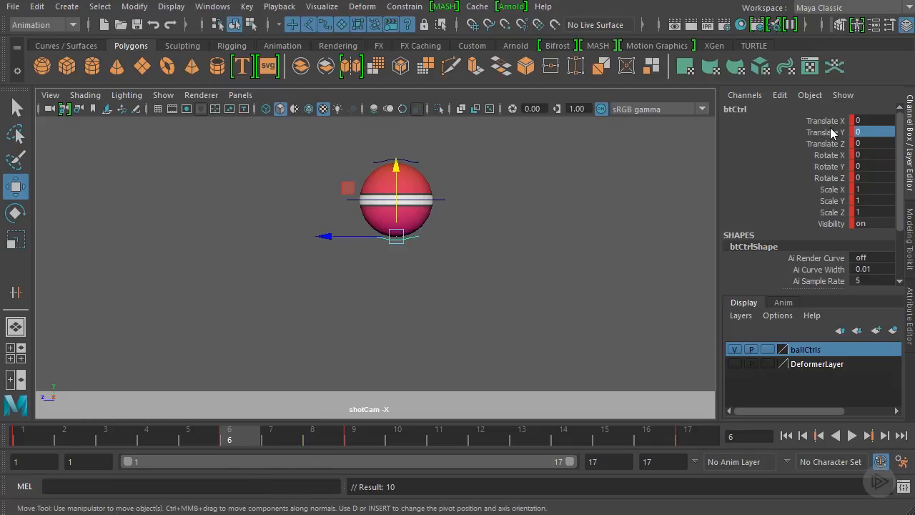
drag(397, 165, 394, 211)
key(ctrl+z)
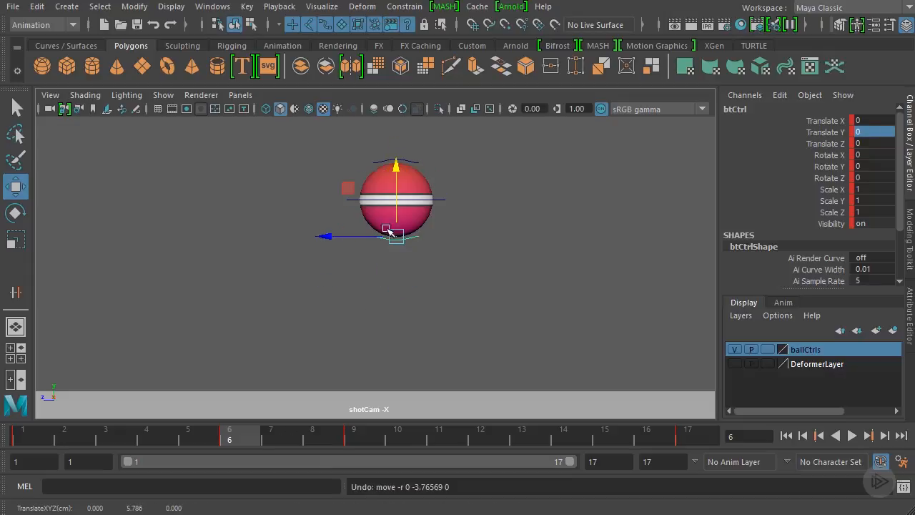
At frame 8, stretch the ball toward the ground by lowering its bottom control to Translate Y about -4.055
click(311, 443)
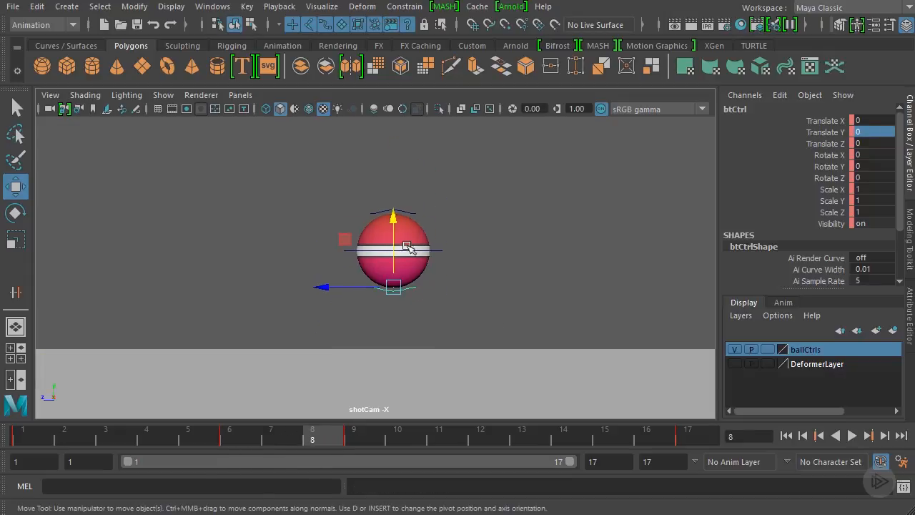
drag(396, 226, 397, 269)
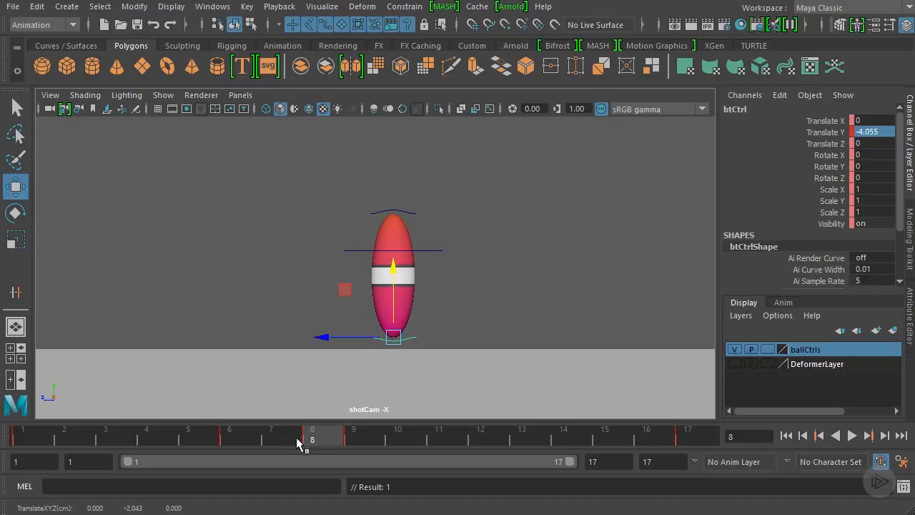
drag(298, 442, 355, 443)
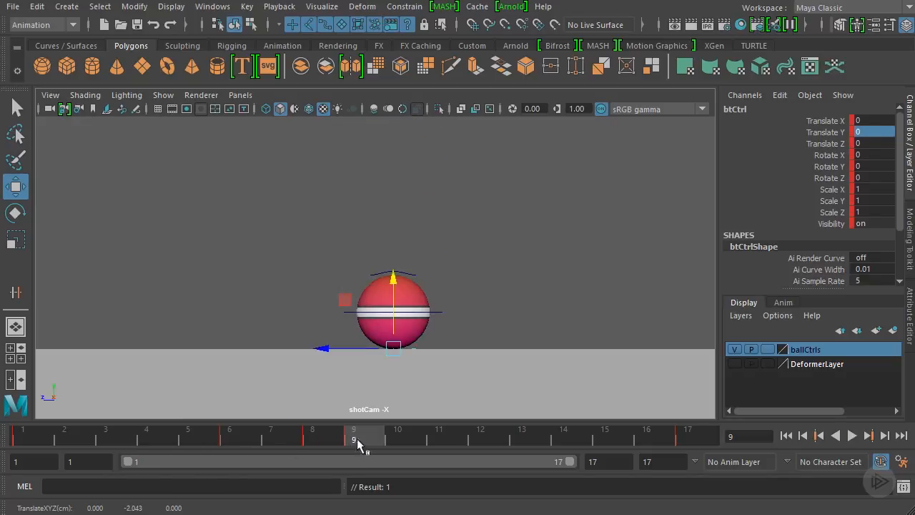
Key the ball's top control at frame 8, and squash the ball at frame 9 by lowering that control to Translate Y about -1.796
click(405, 272)
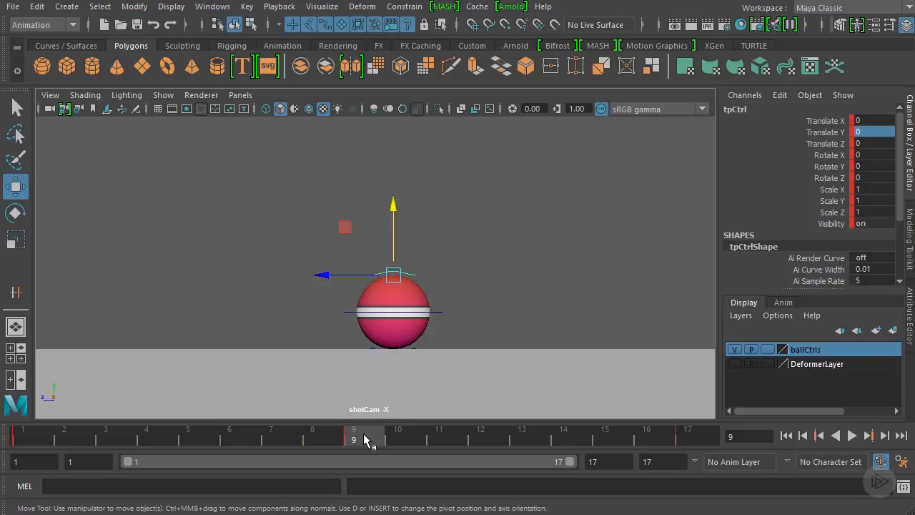
click(322, 441)
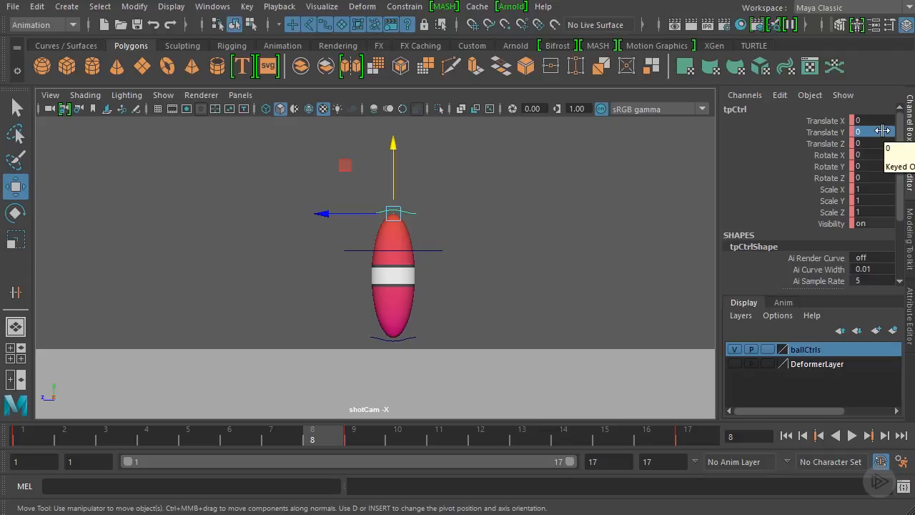
key(s)
click(352, 440)
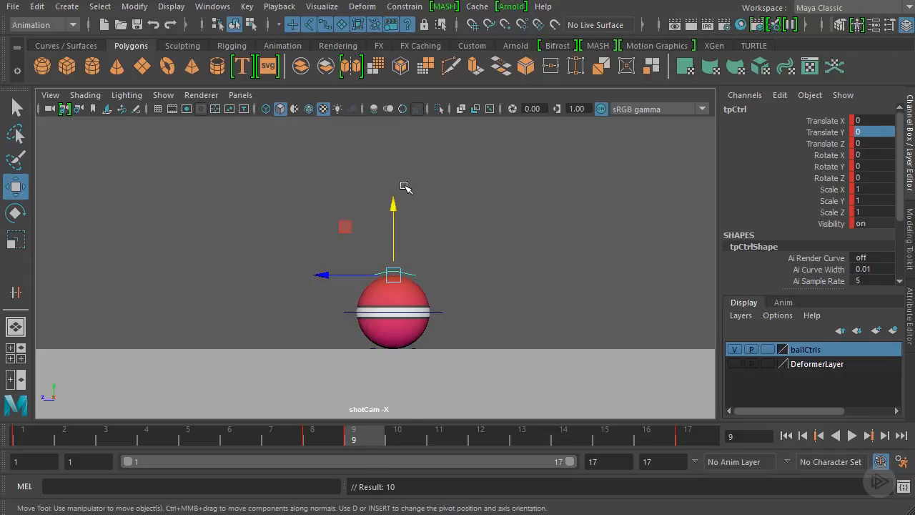
drag(393, 204, 394, 225)
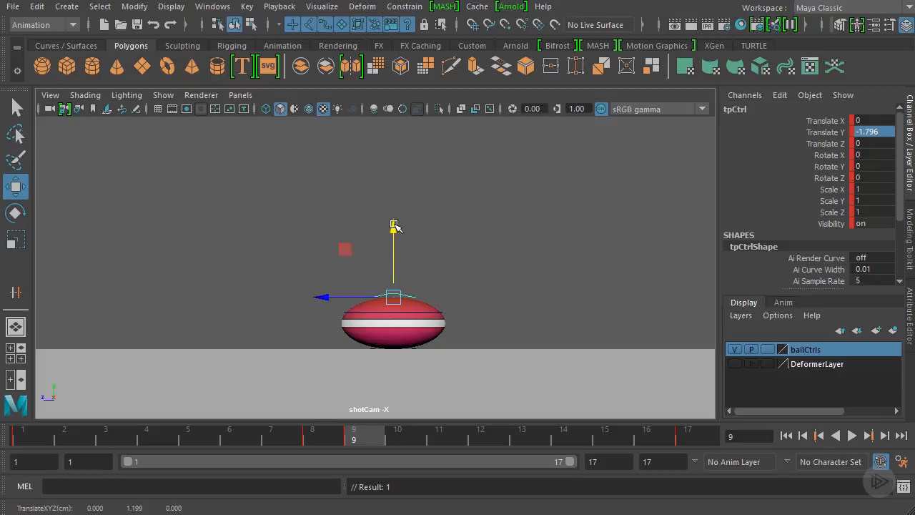
key(alt+v)
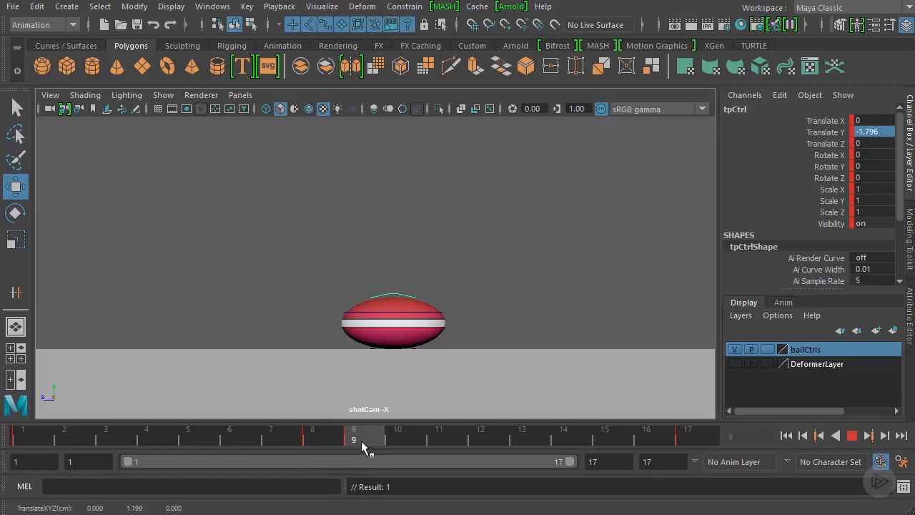
At frame 10, stretch the ball by raising its top control to Translate Y about 3.264 and lowering its bottom control to about -0.869
click(397, 439)
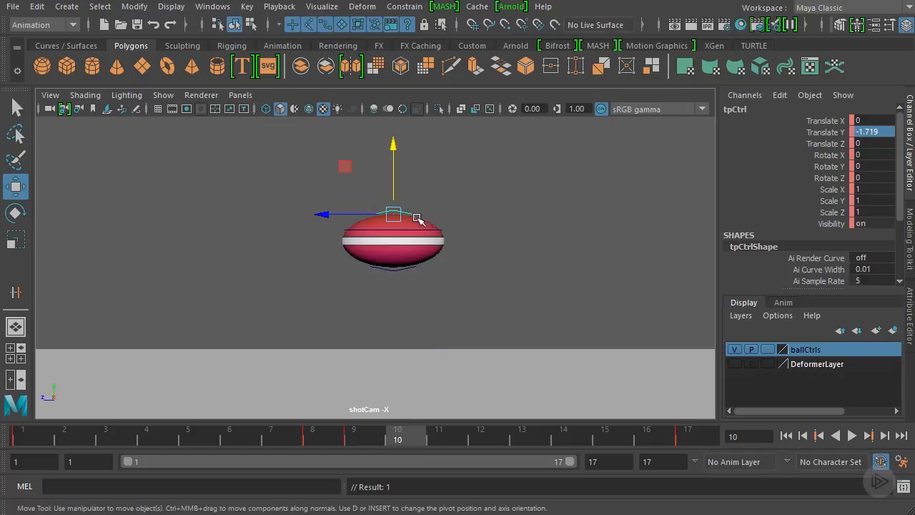
drag(397, 186, 397, 145)
click(403, 270)
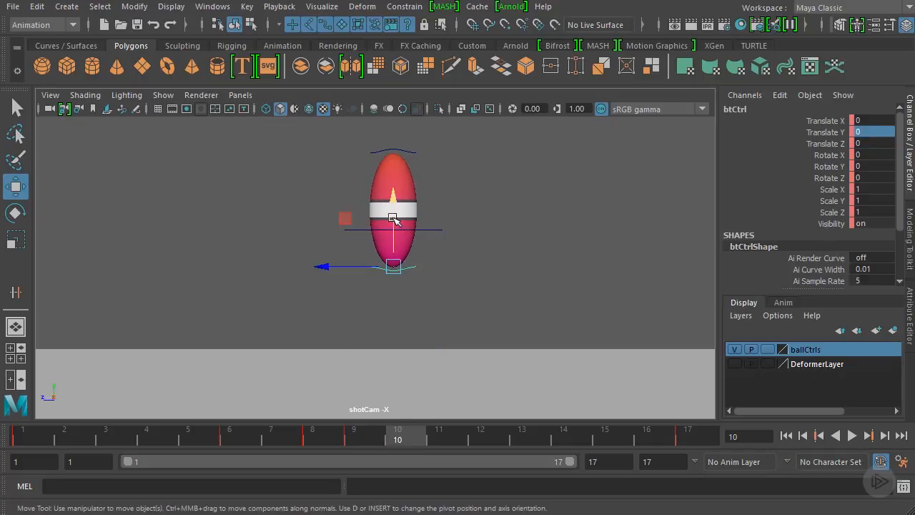
drag(394, 219, 394, 230)
mouse_move(386, 439)
mouse_down()
mouse_move(358, 443)
mouse_move(402, 447)
mouse_up()
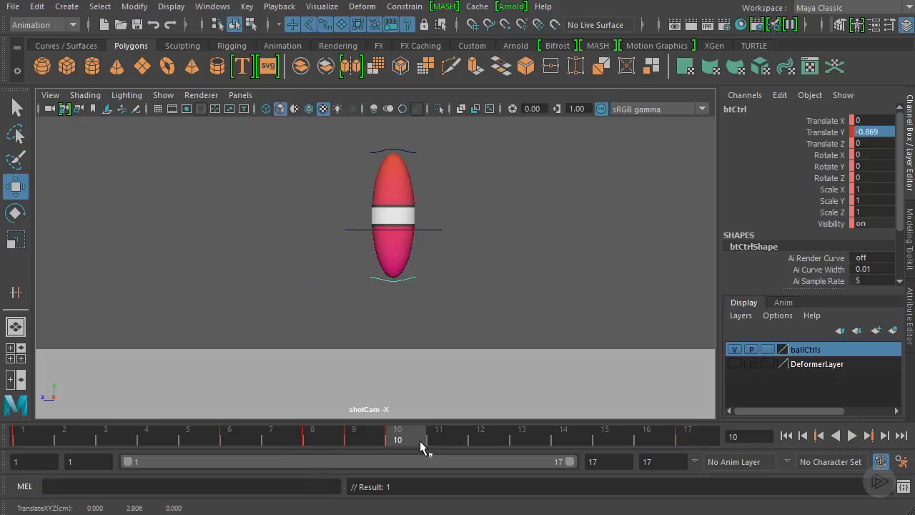
At frame 13, reset the top control's Translate Y to 0 and play back the animation
click(403, 151)
click(404, 154)
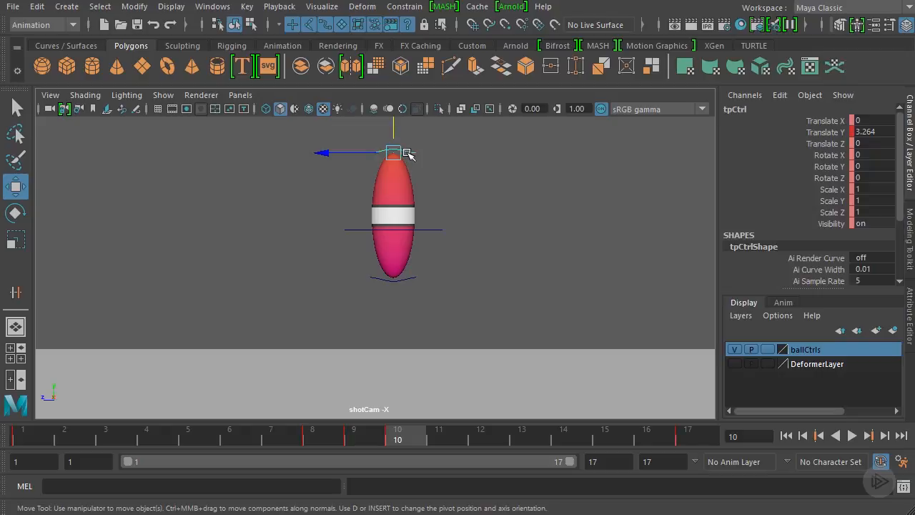
drag(437, 444, 537, 444)
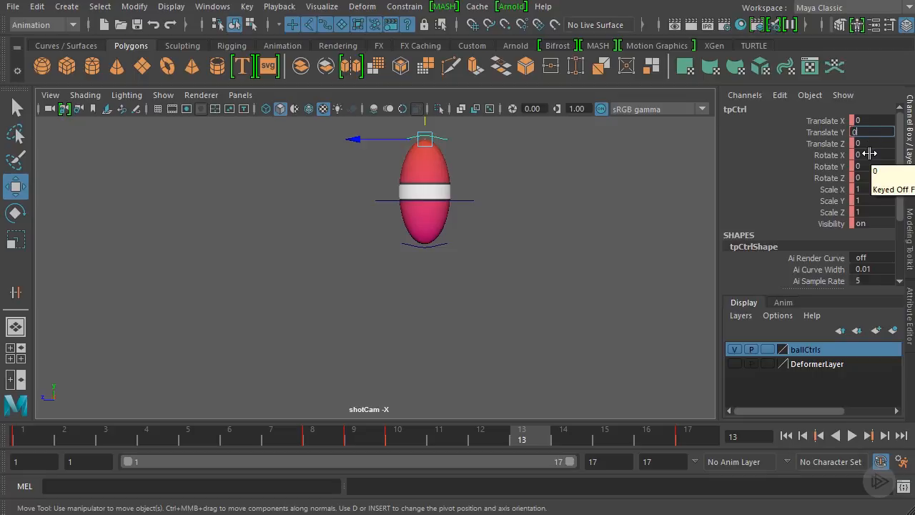
key(Return)
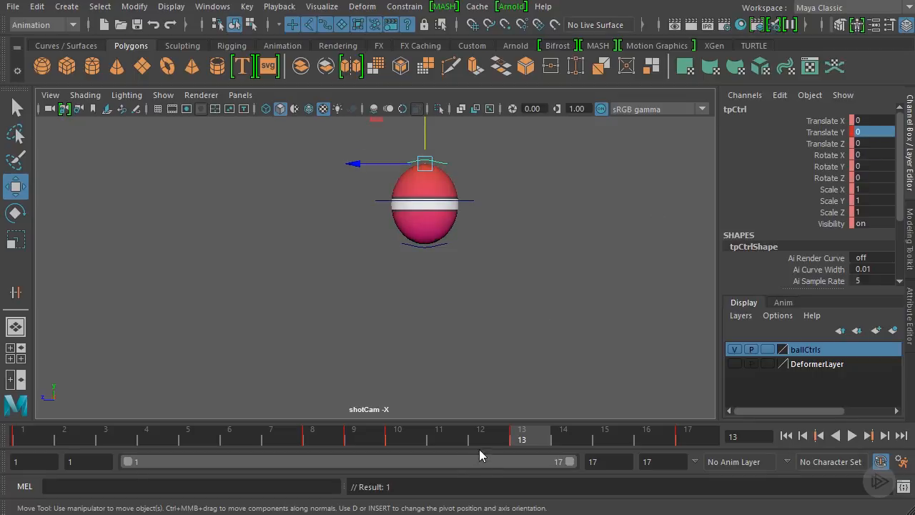
key(alt+v)
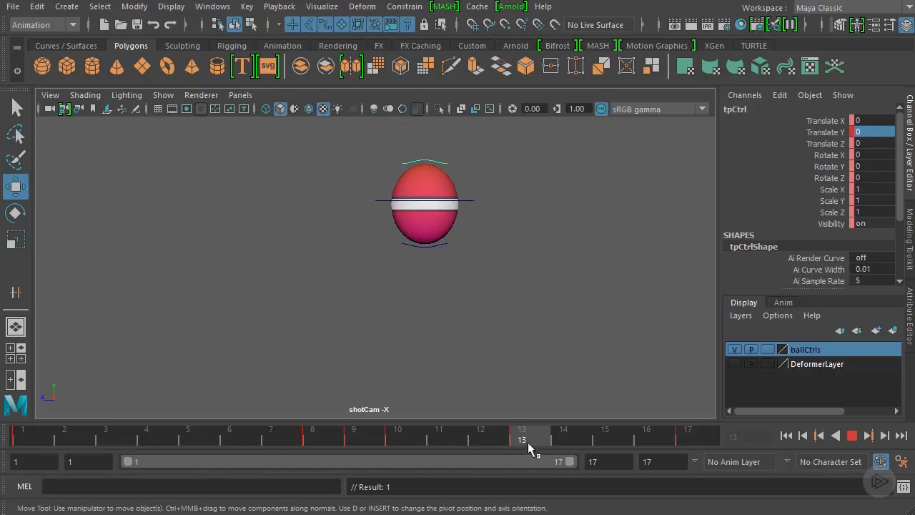
Stop playback and, at frame 13, squash the ball by raising its bottom control to Translate Y about 0.458
key(alt+v)
click(442, 246)
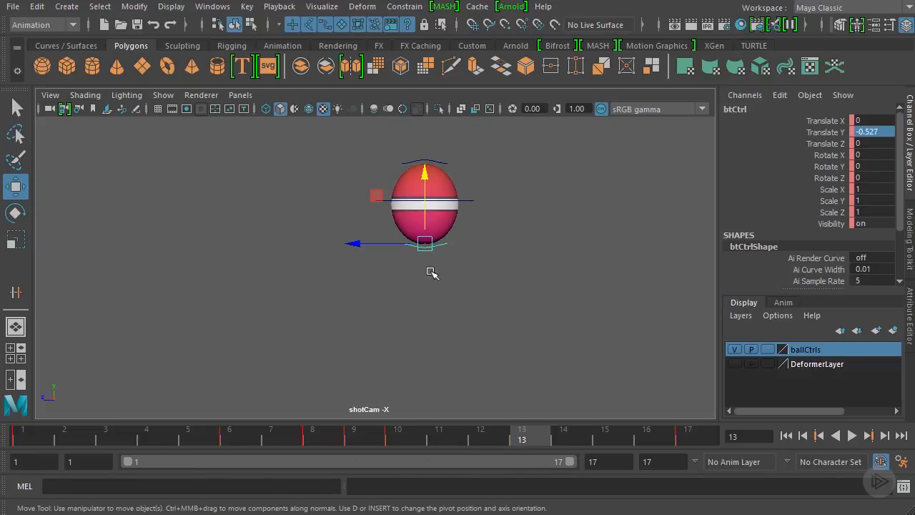
drag(421, 178, 426, 163)
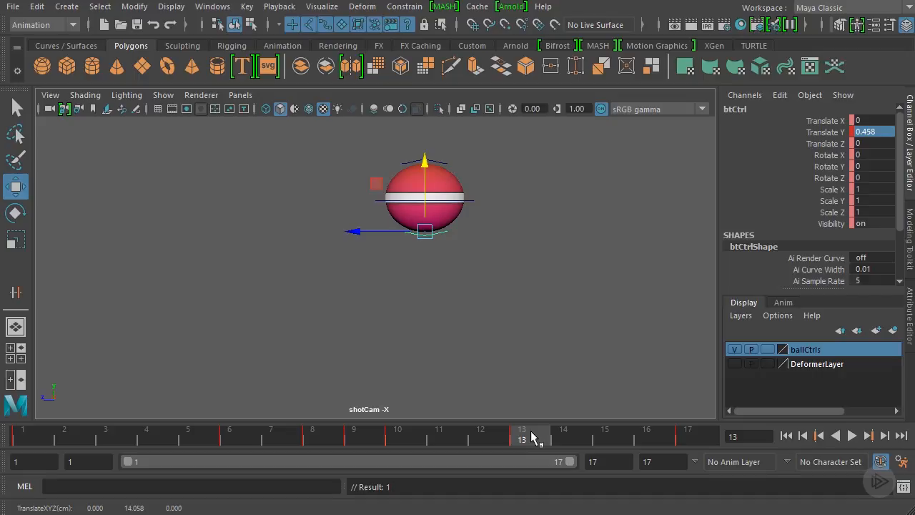
Rewind to frame 1 and play back the full bounce with the ground in view to check the squash and stretch
drag(531, 431, 11, 405)
scroll(343, 284, down, 3)
alt+middle_drag(343, 284, 333, 252)
click(851, 435)
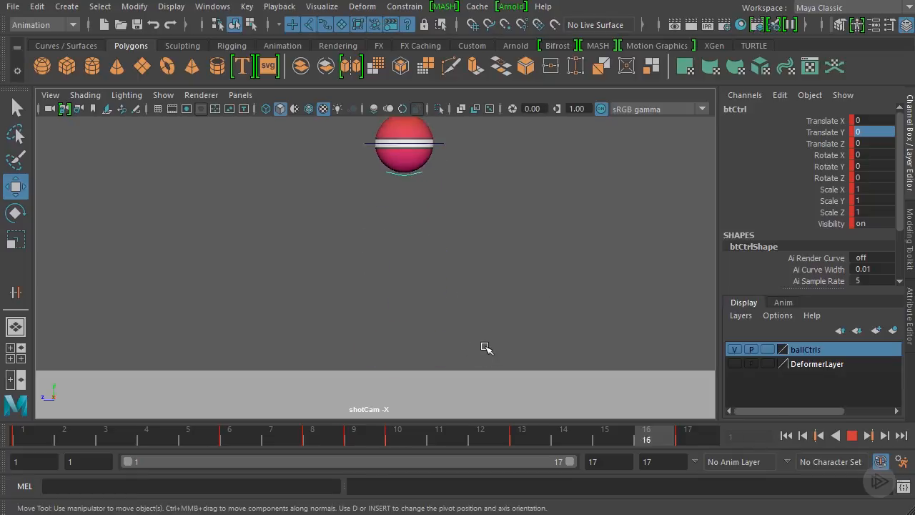
click(852, 435)
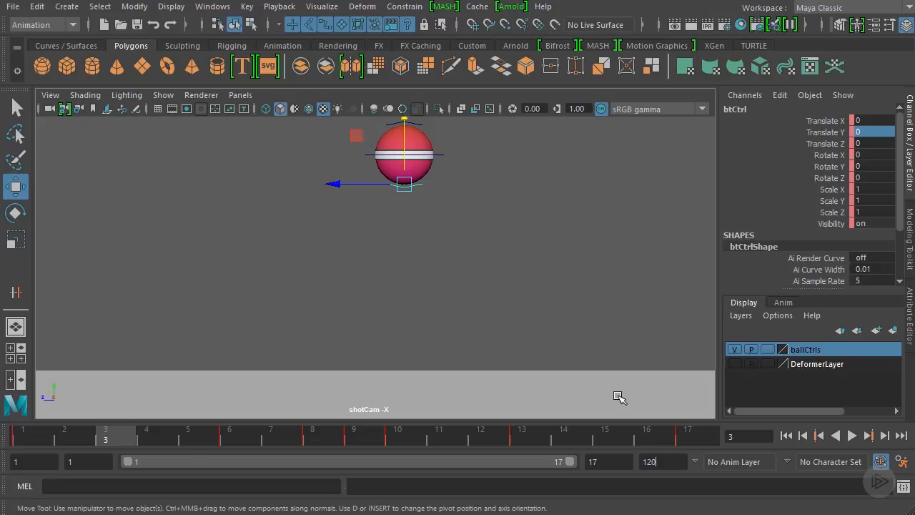
Extend the animation end and playback end to frame 120 and play back the longer range
key(Return)
text(120)
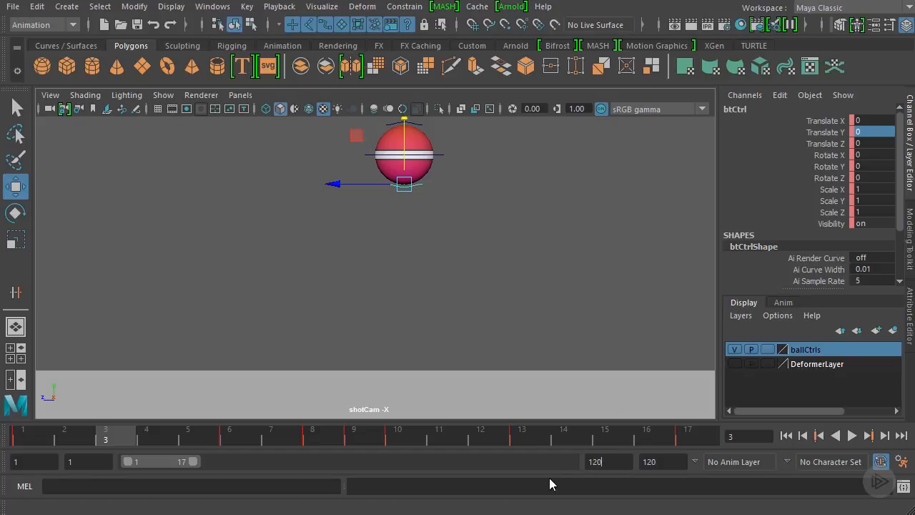
key(Return)
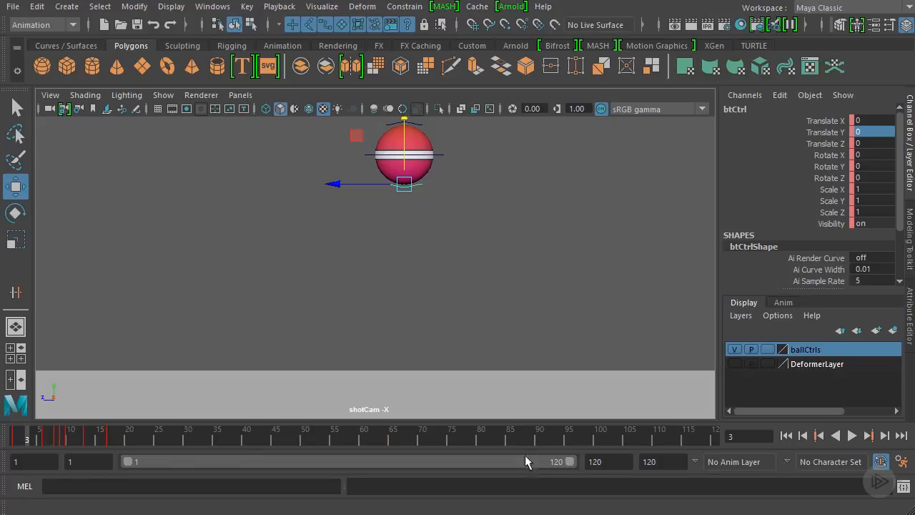
click(857, 436)
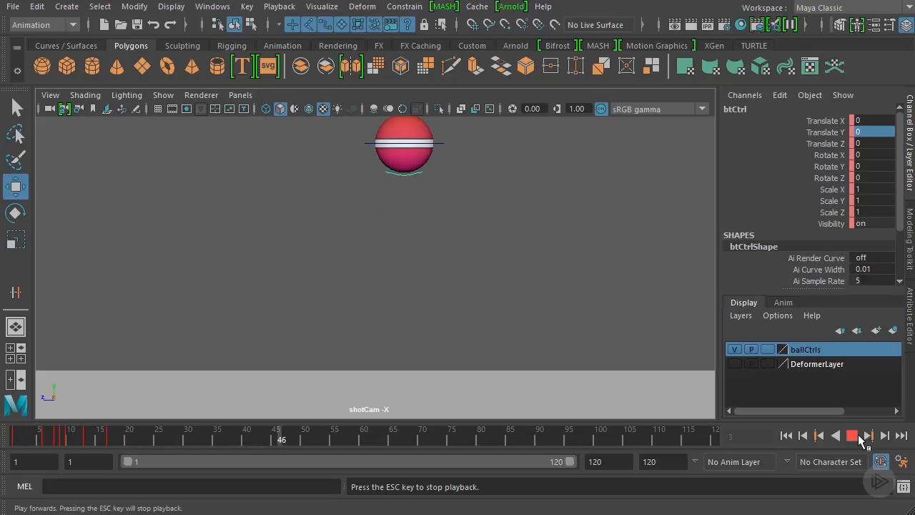
click(858, 435)
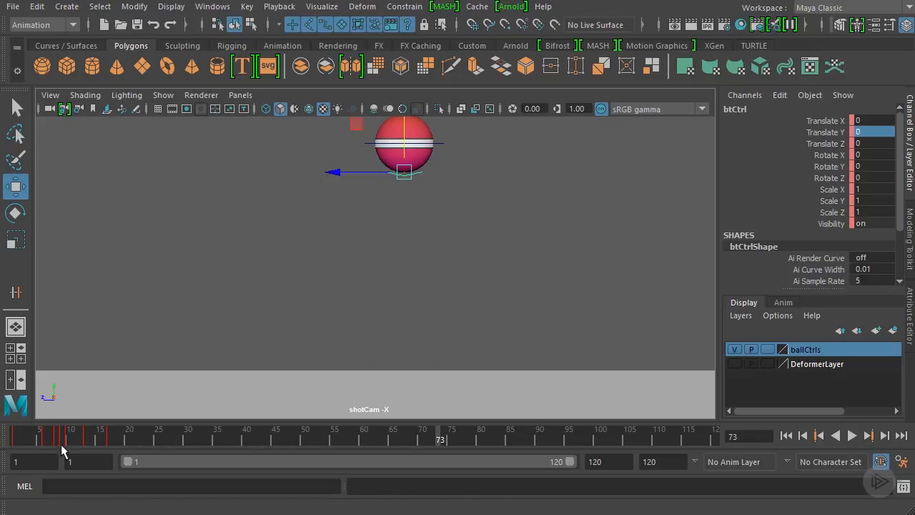
Bring up the Graph Editor and display the curves of the ball's main, top and bottom controls together
key(alt+Tab)
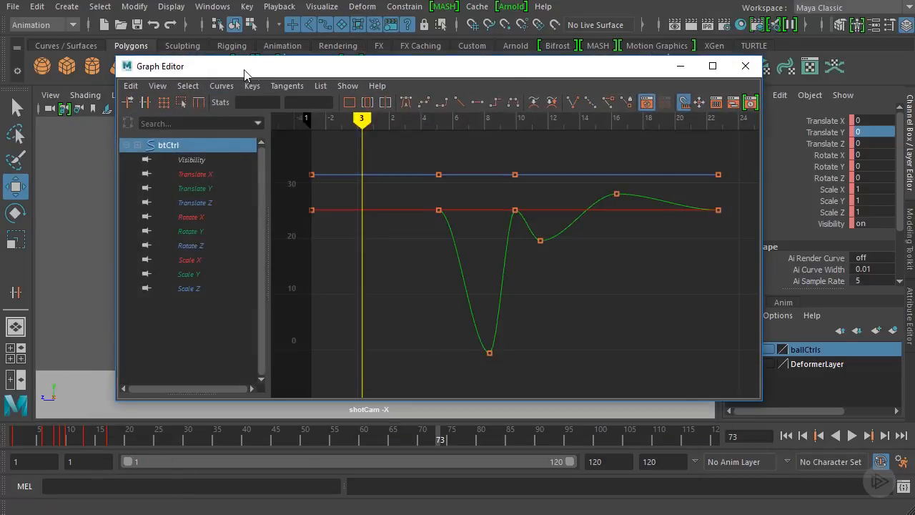
drag(244, 75, 290, 240)
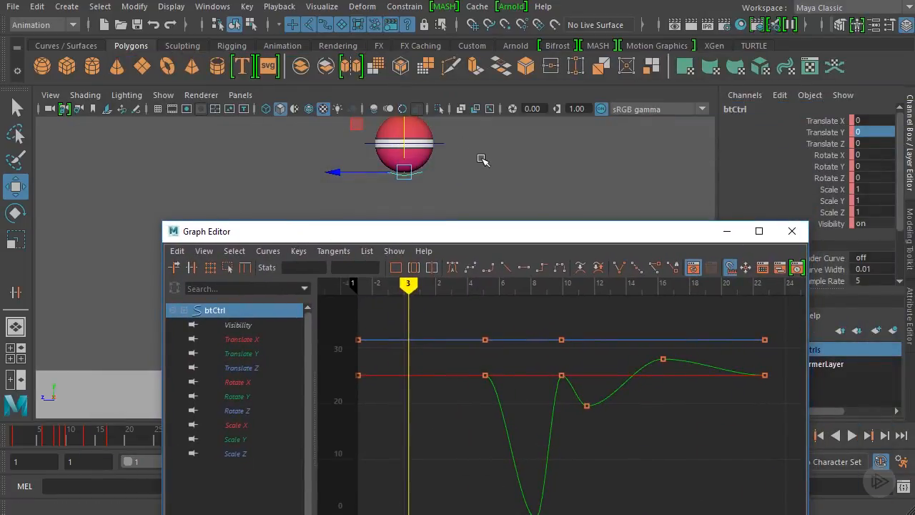
click(435, 197)
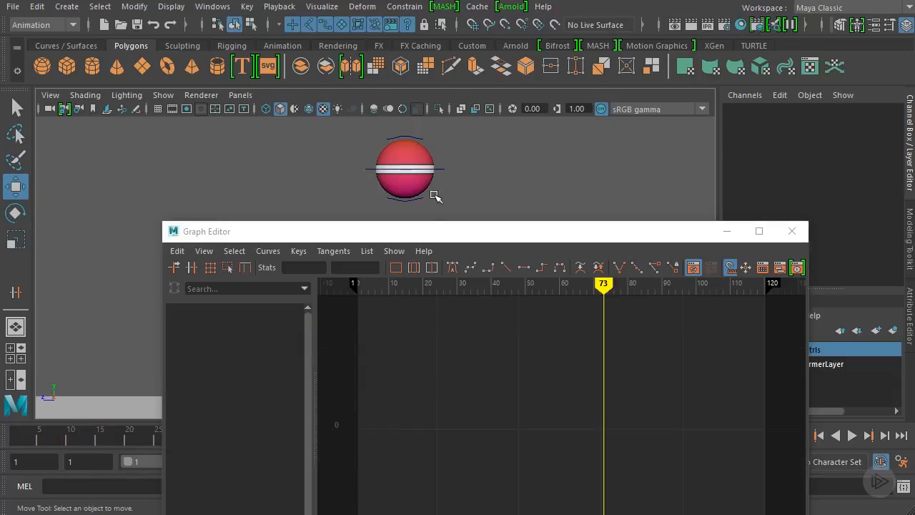
click(440, 170)
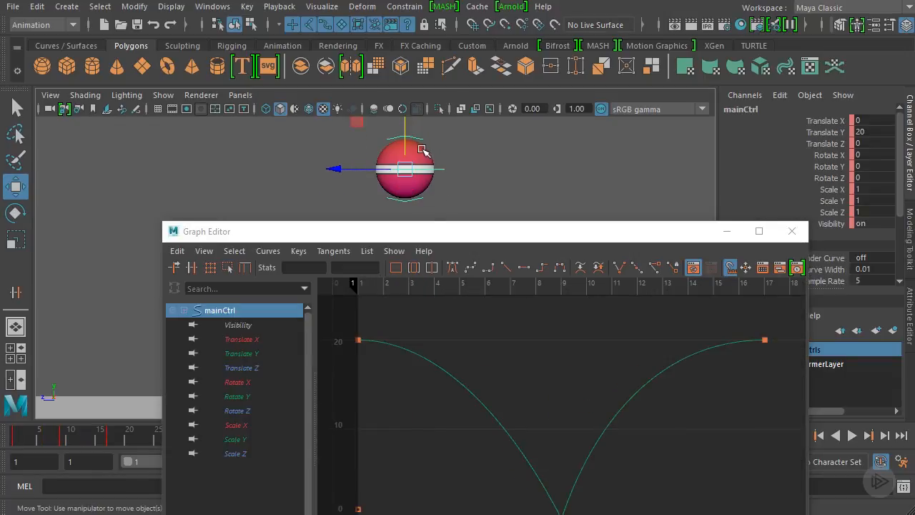
shift+click(421, 197)
shift+click(409, 203)
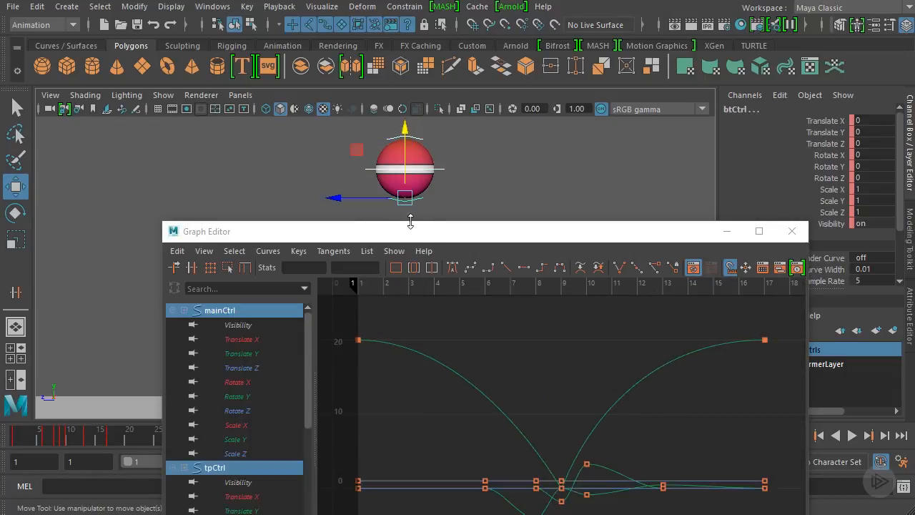
Select all keys on the three controls' curves and set their Pre Infinity to Cycle
drag(437, 233, 414, 167)
scroll(578, 350, down, 10)
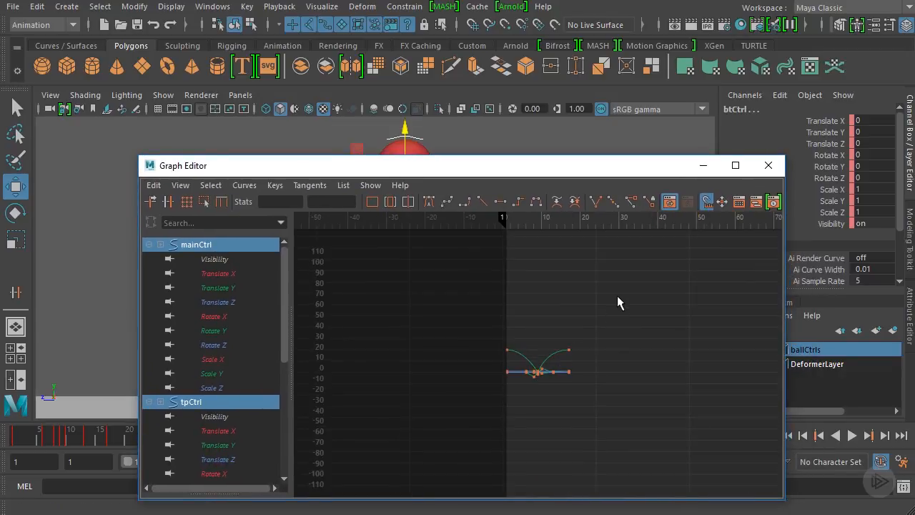
drag(618, 297, 463, 408)
key(f)
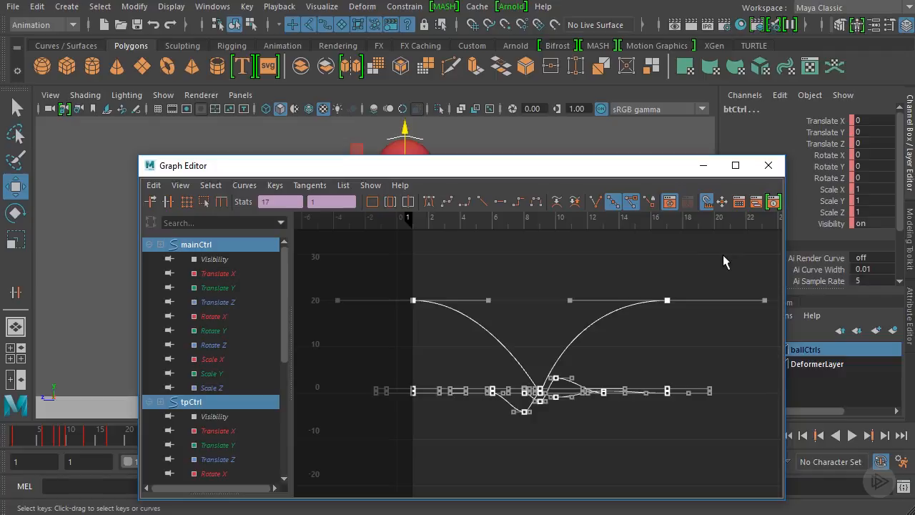
click(245, 185)
mouse_move(272, 214)
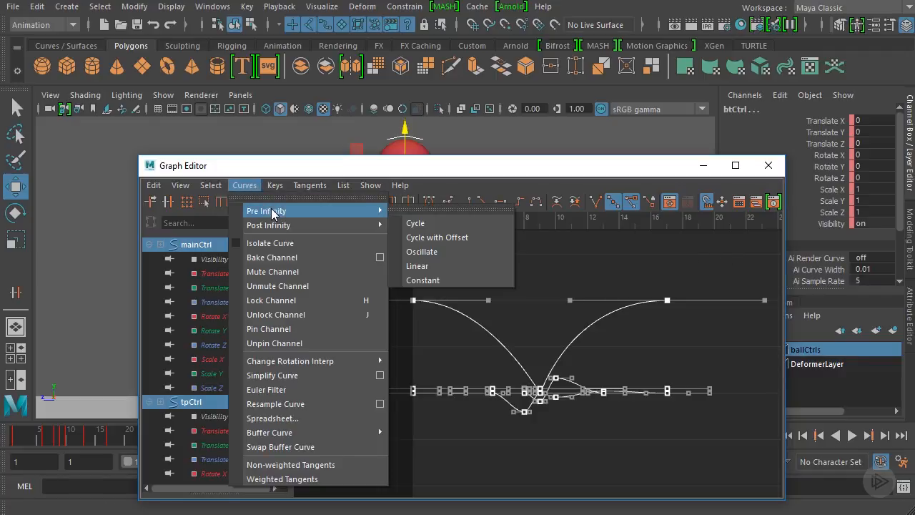
click(421, 224)
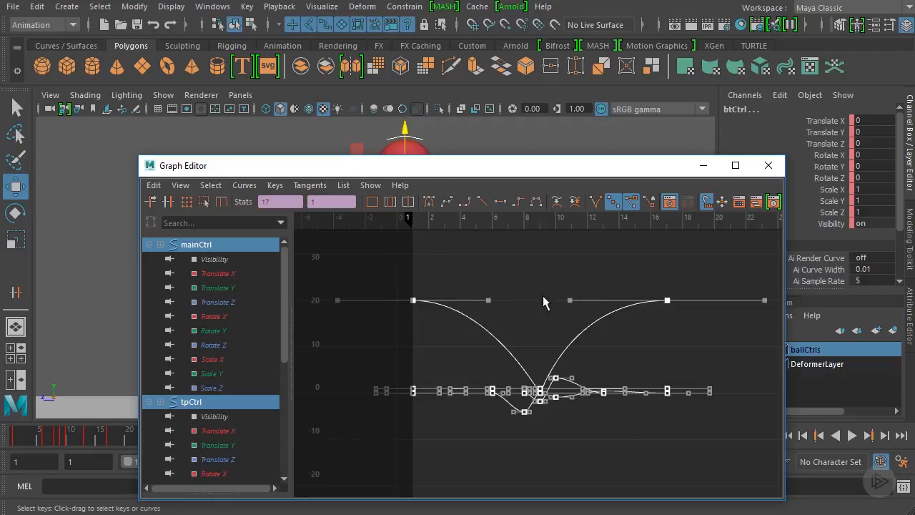
Turn on the Infinity display for the curves in the Graph Editor
click(180, 186)
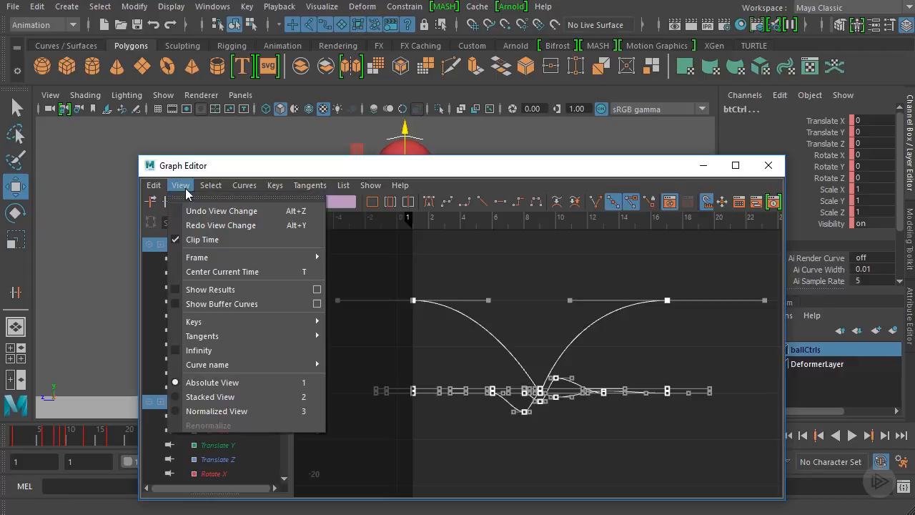
click(187, 351)
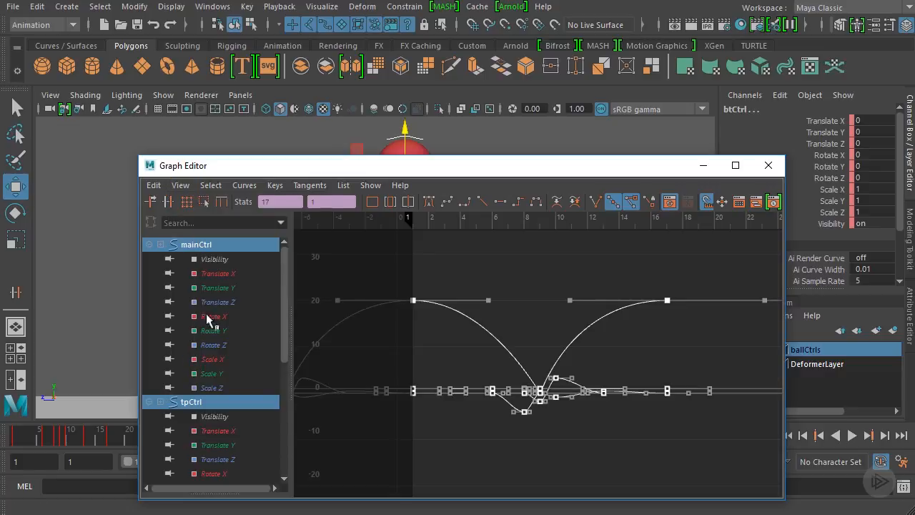
key(a)
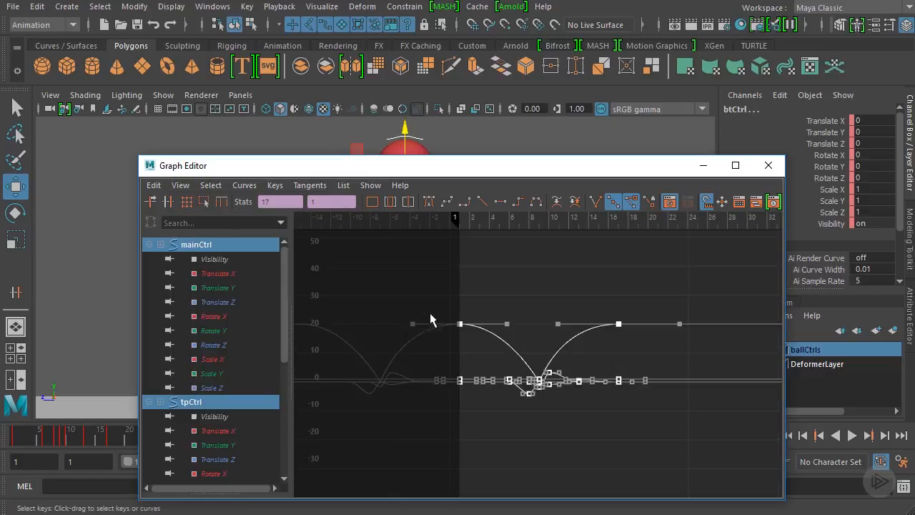
Set the Post Infinity of the selected curves to Cycle
click(233, 183)
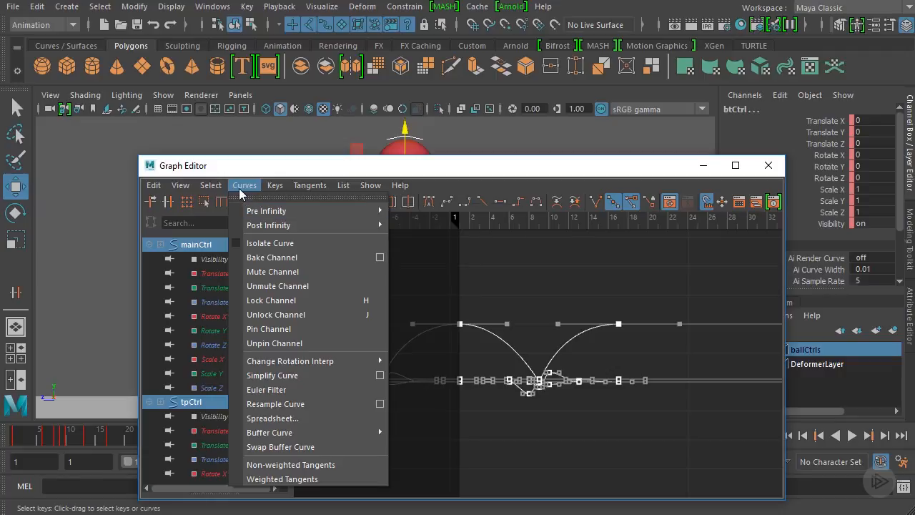
click(239, 187)
alt+middle_drag(431, 330, 471, 333)
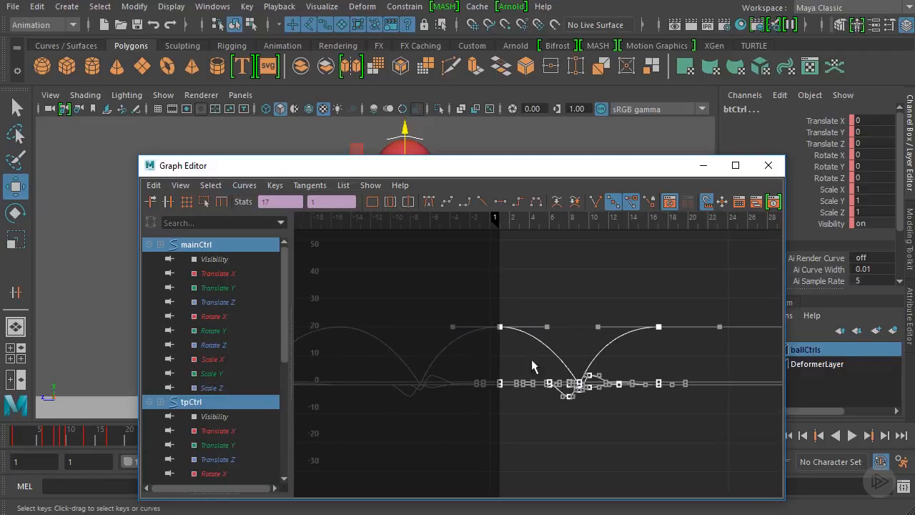
alt+middle_drag(670, 304, 559, 305)
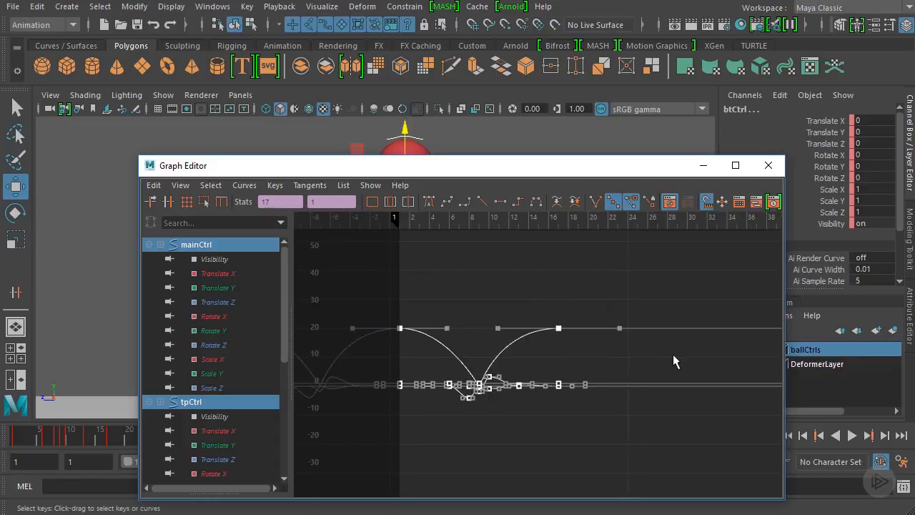
click(238, 187)
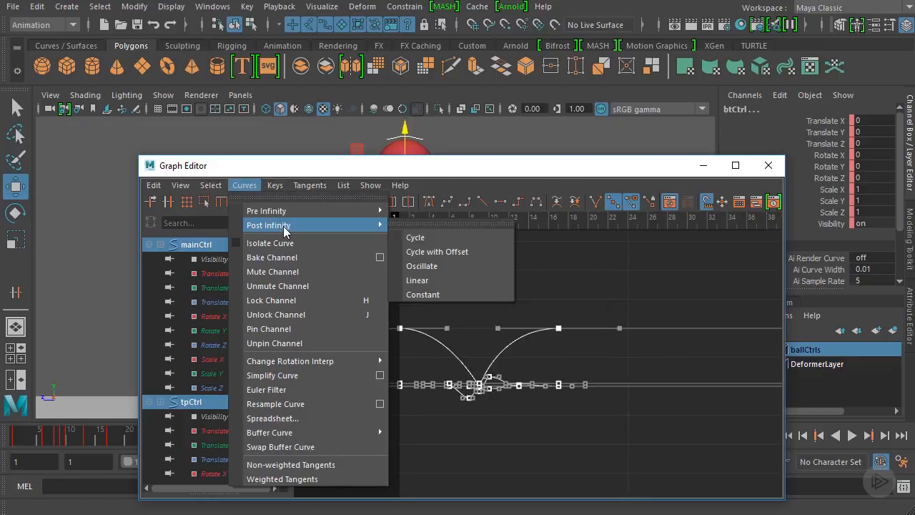
click(417, 238)
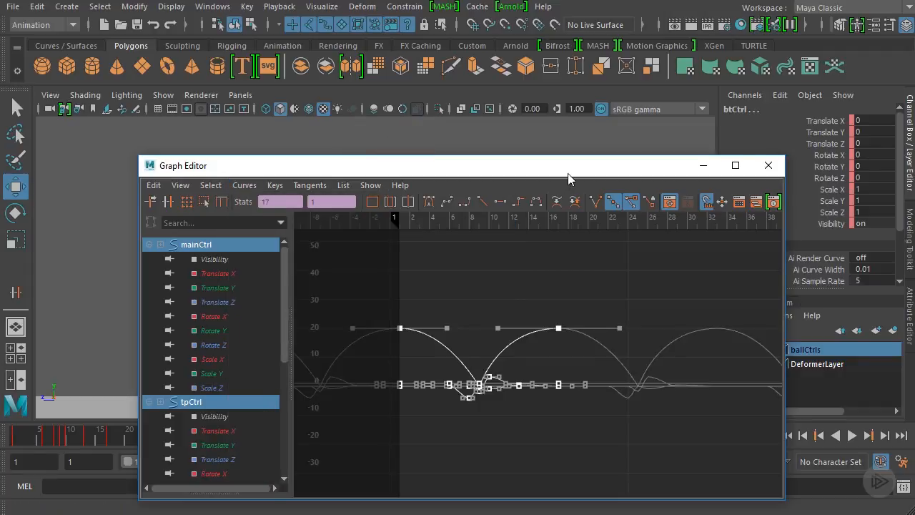
Move the Graph Editor out of the way and play the cycled bounce from frame 1
drag(568, 179, 472, 514)
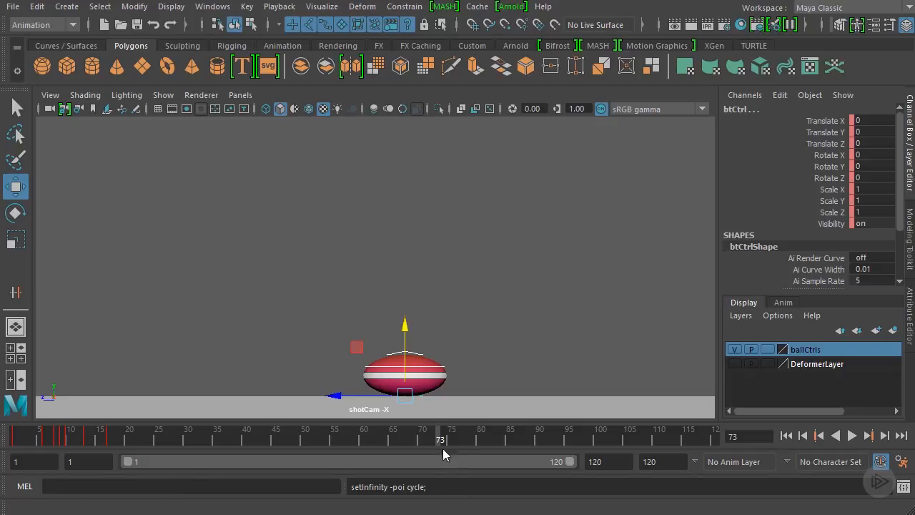
drag(443, 439, 11, 423)
click(852, 434)
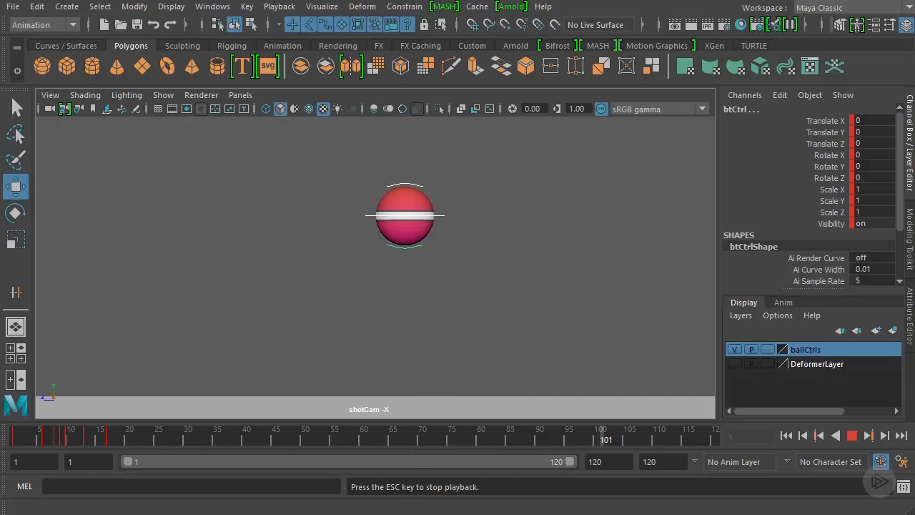
Review the curves' Pre Infinity and Post Infinity options in the Graph Editor, close it and stop playback
click(411, 514)
drag(436, 234, 476, 91)
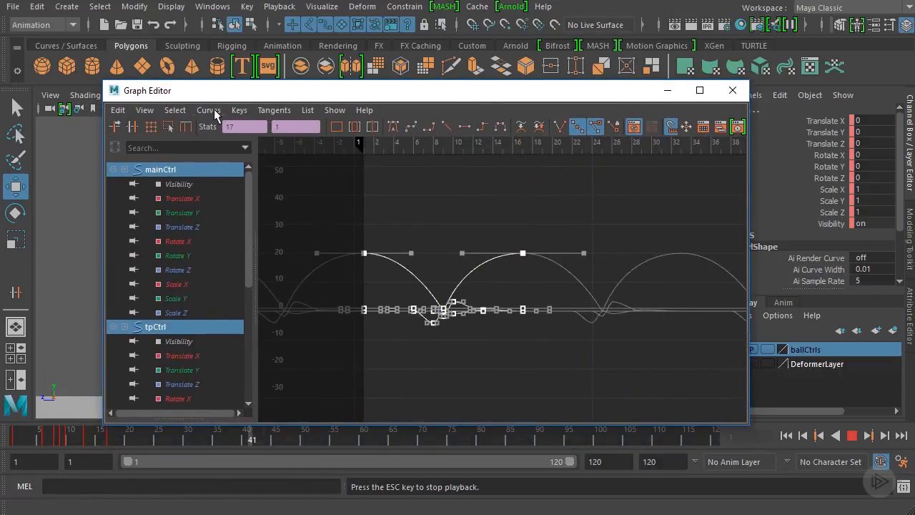
click(209, 110)
mouse_move(244, 142)
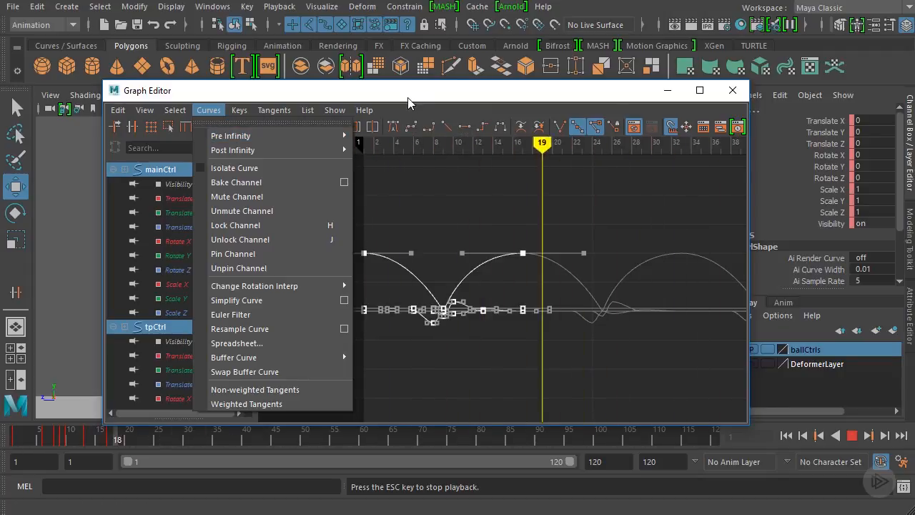
click(406, 103)
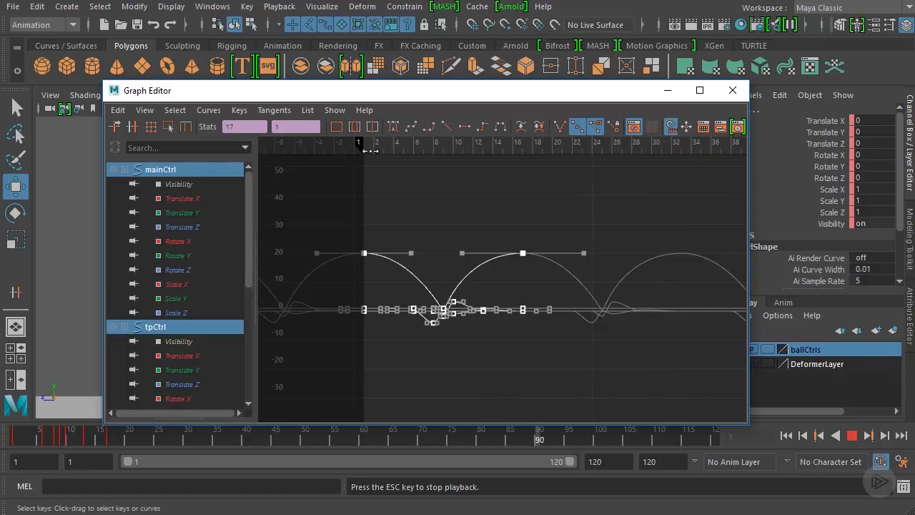
click(208, 110)
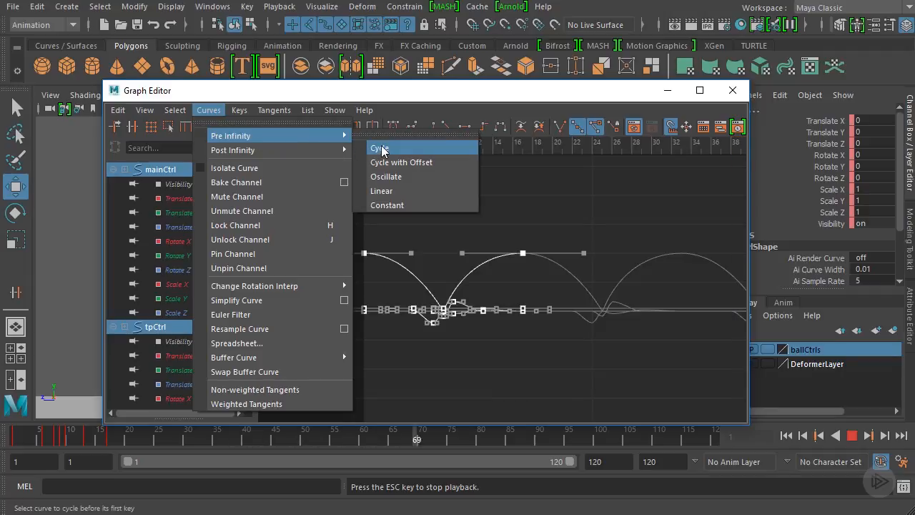
click(213, 112)
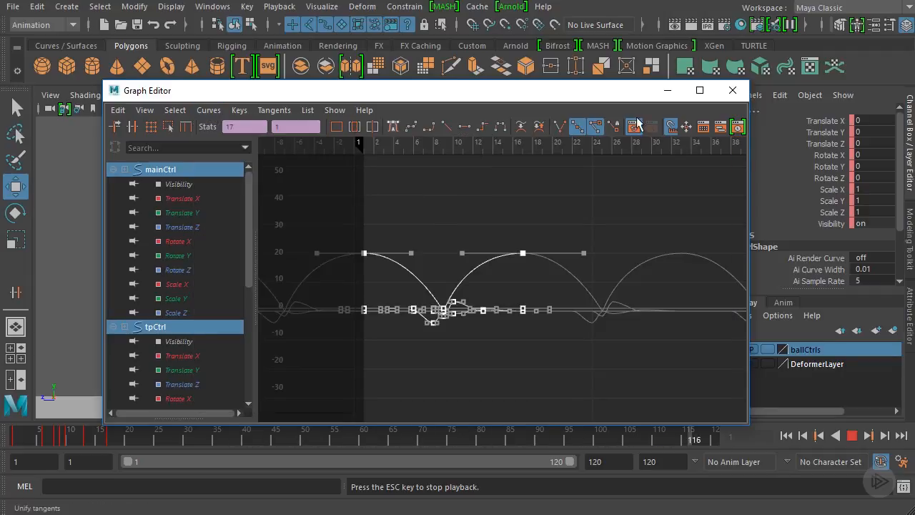
click(730, 90)
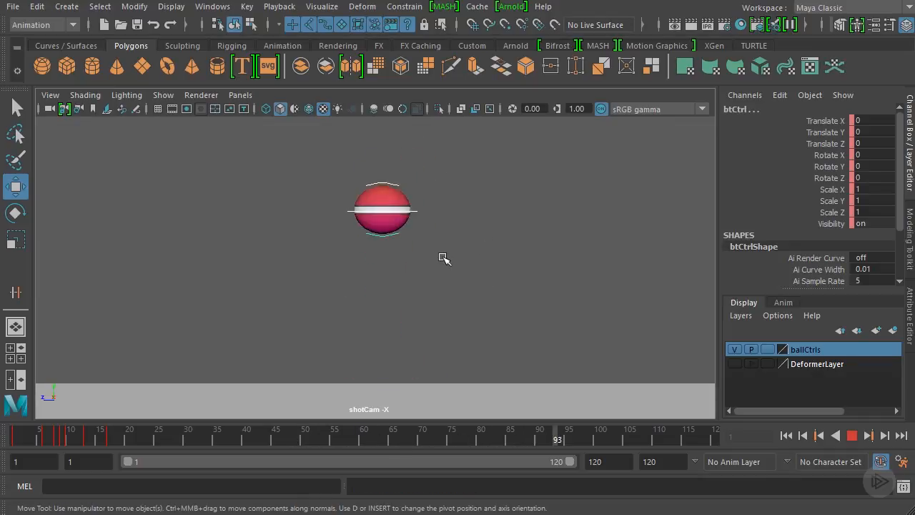
click(852, 436)
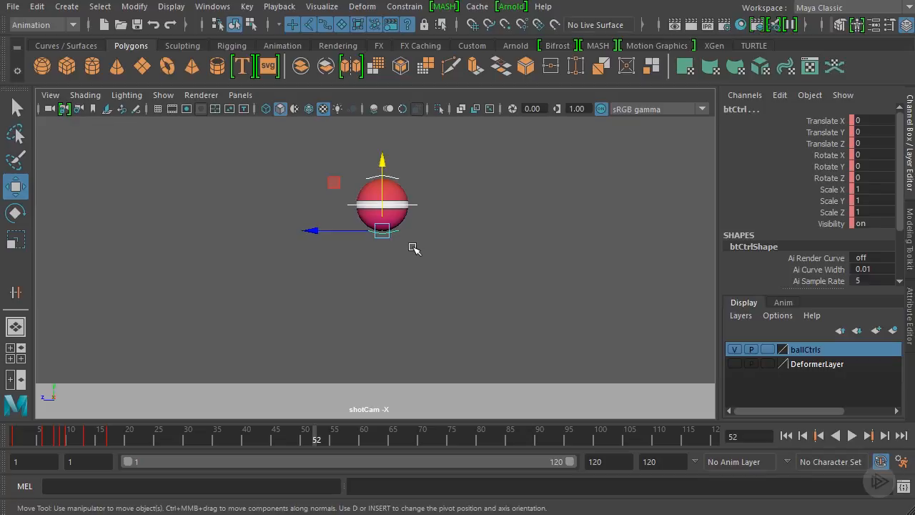